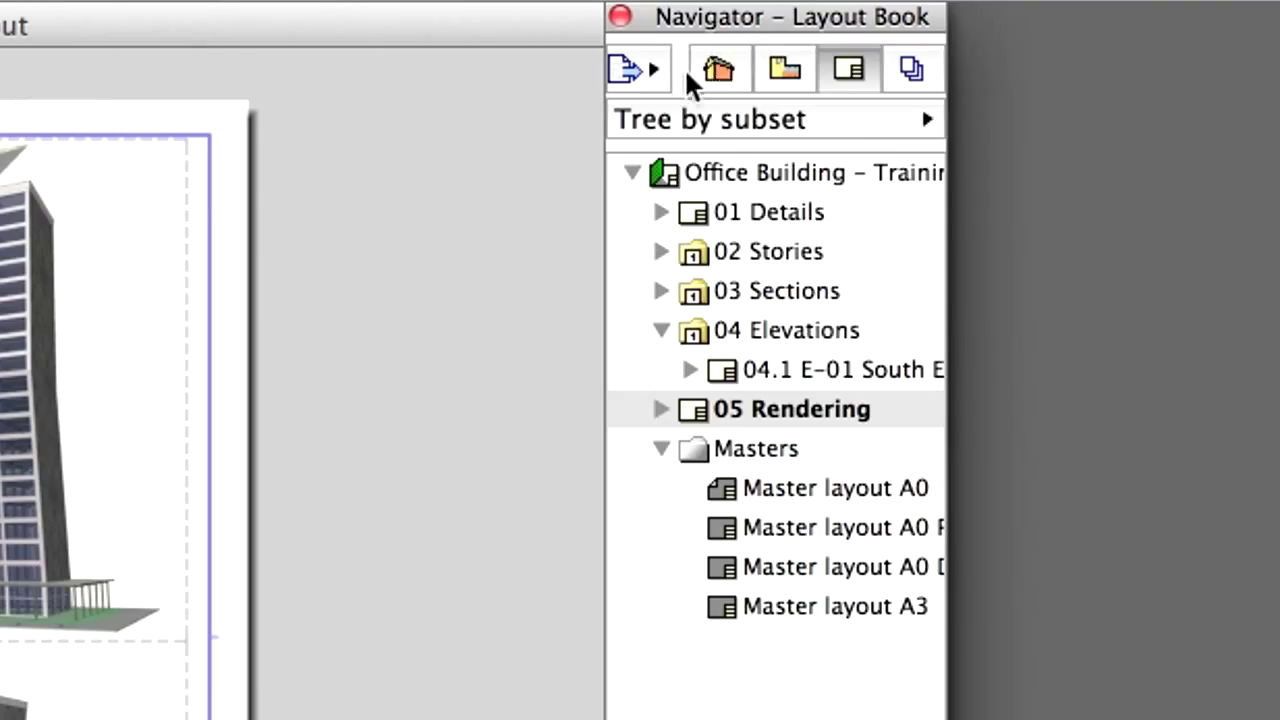
# Open the Organizer with the Layout Book as the source and the Publisher Sets as the destination.
pyautogui.click(1141, 120)
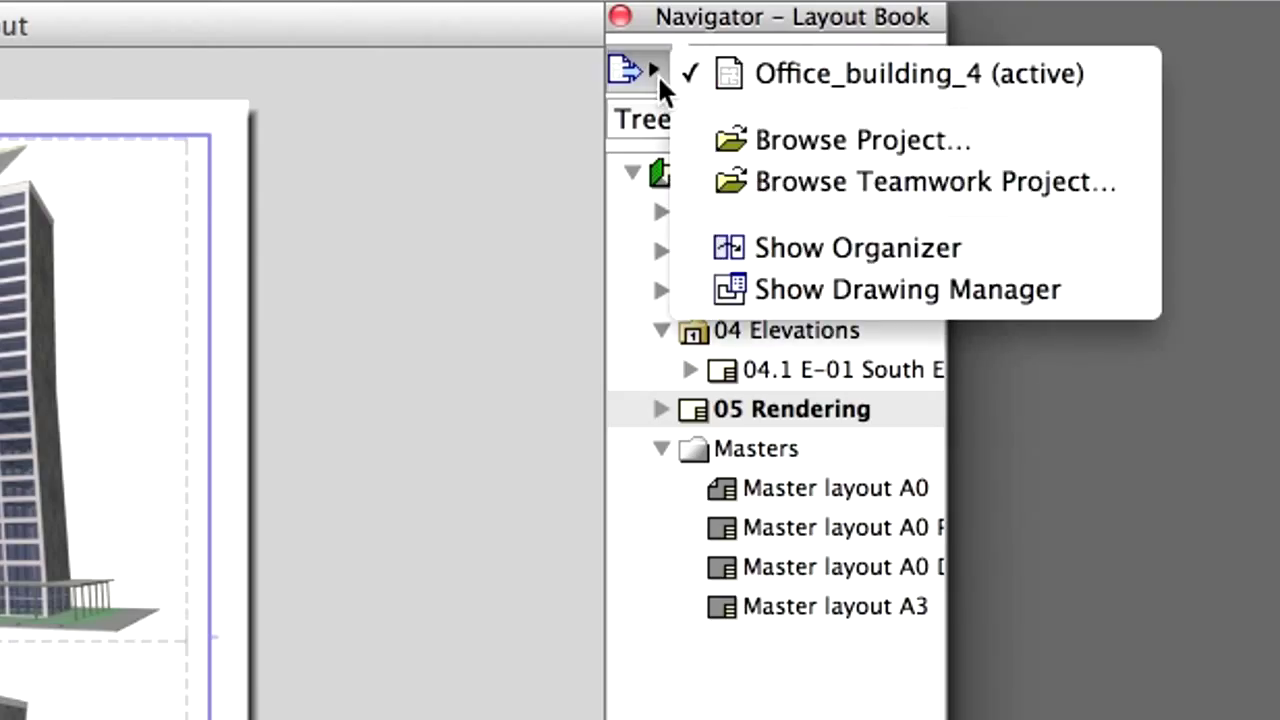
pyautogui.click(1039, 252)
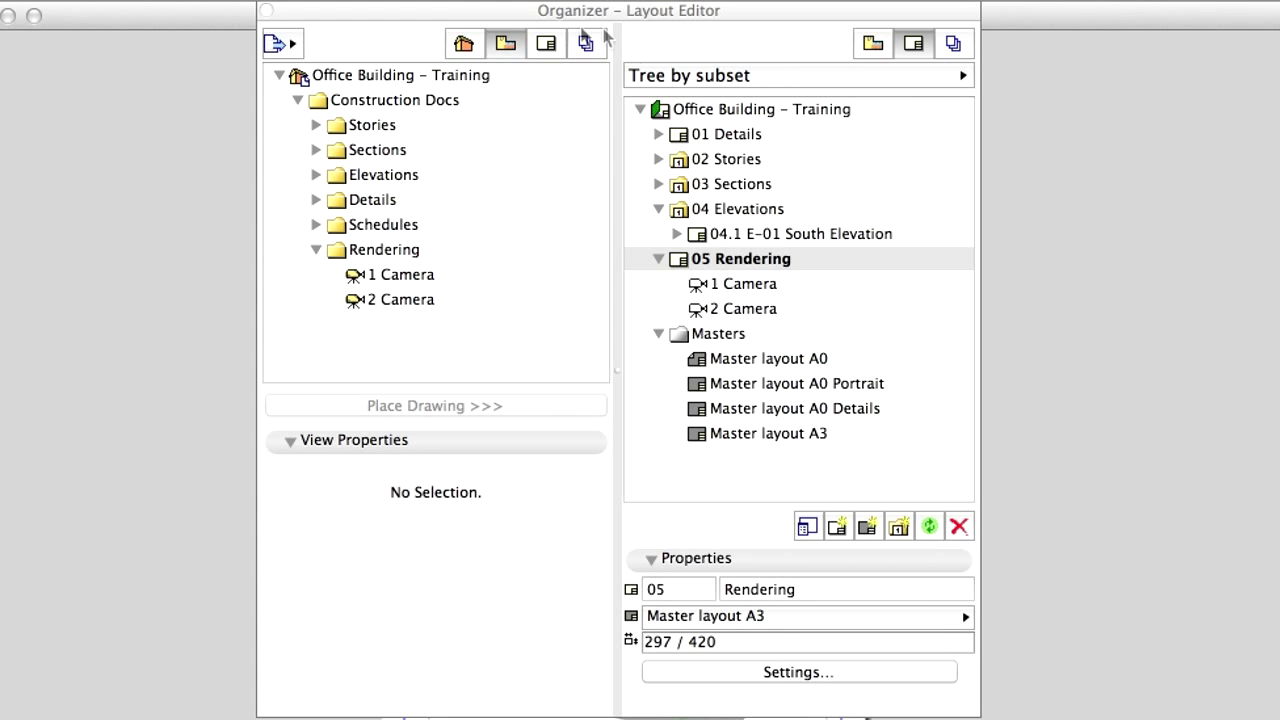
pyautogui.click(546, 44)
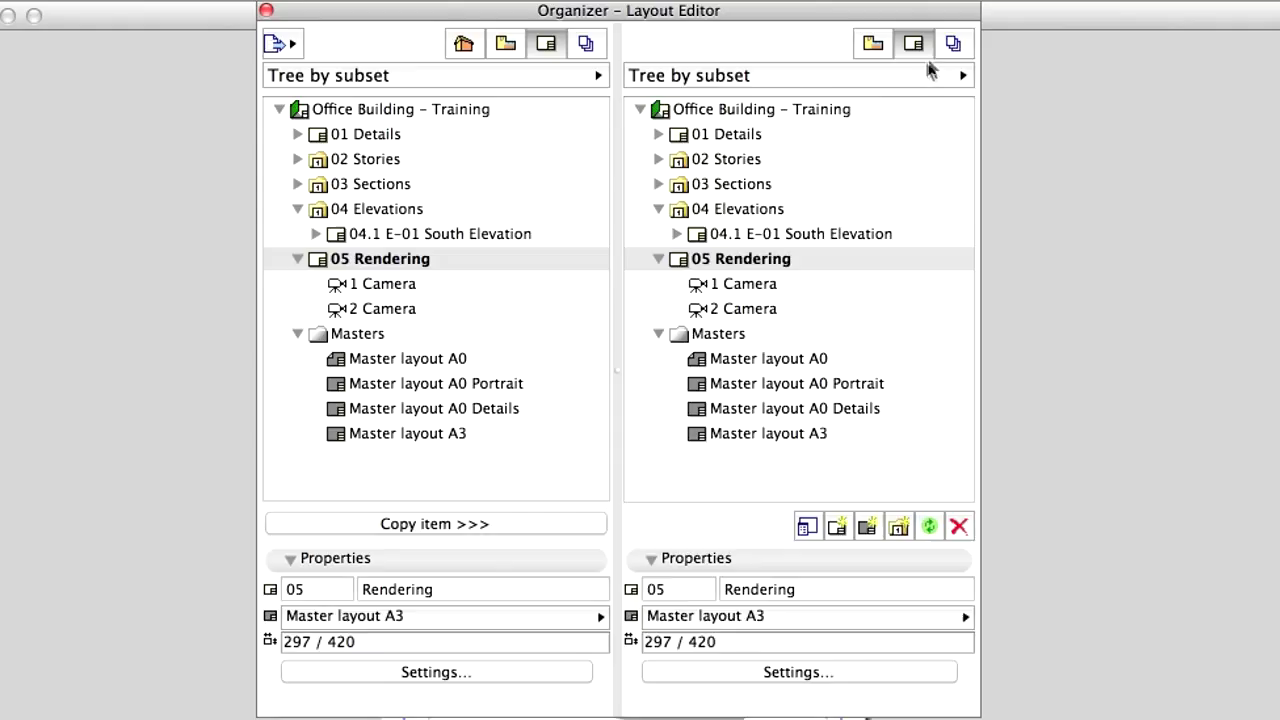
pyautogui.click(954, 44)
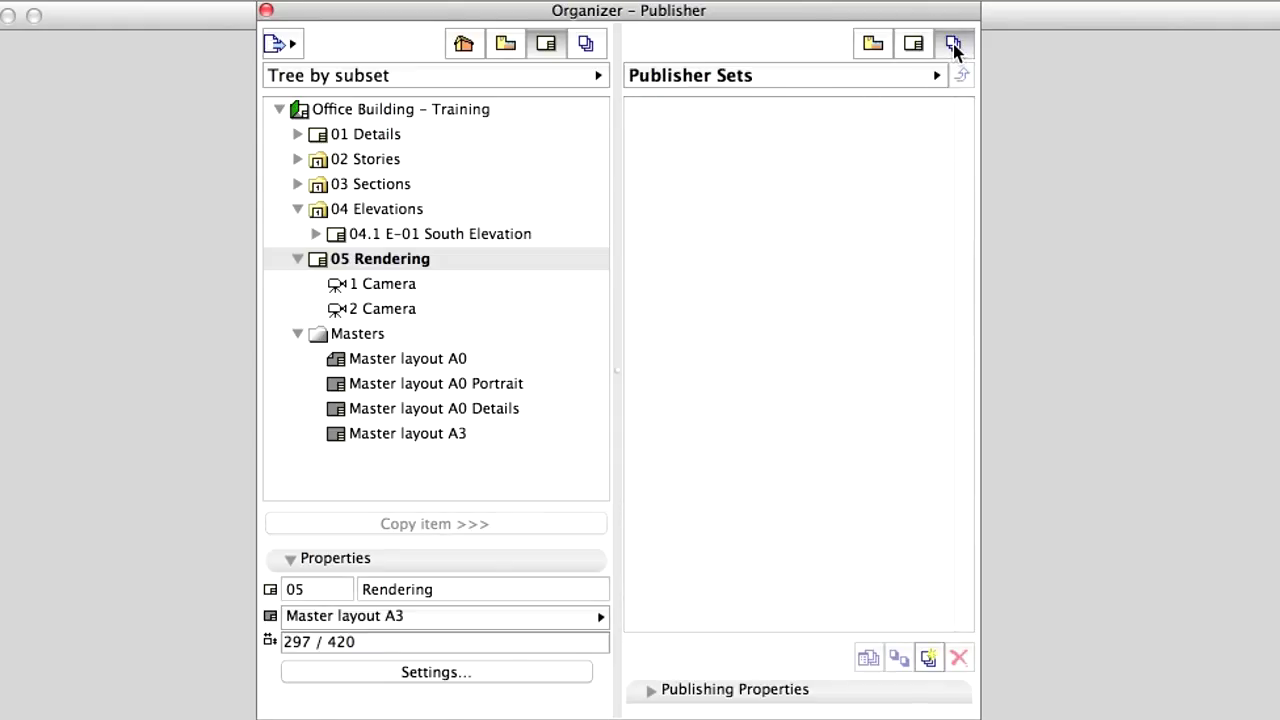
# Create a new publisher set named Contractor.
pyautogui.click(931, 660)
pyautogui.write('Con')
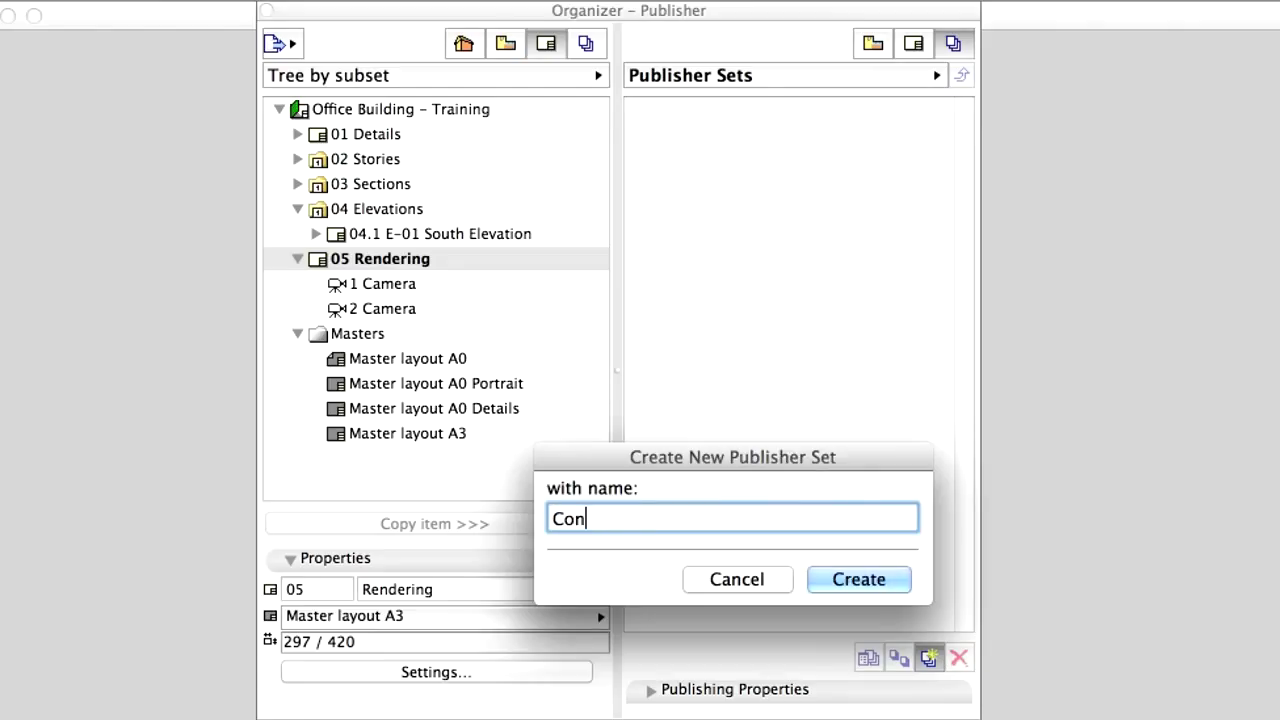
pyautogui.write('tractor')
pyautogui.click(858, 580)
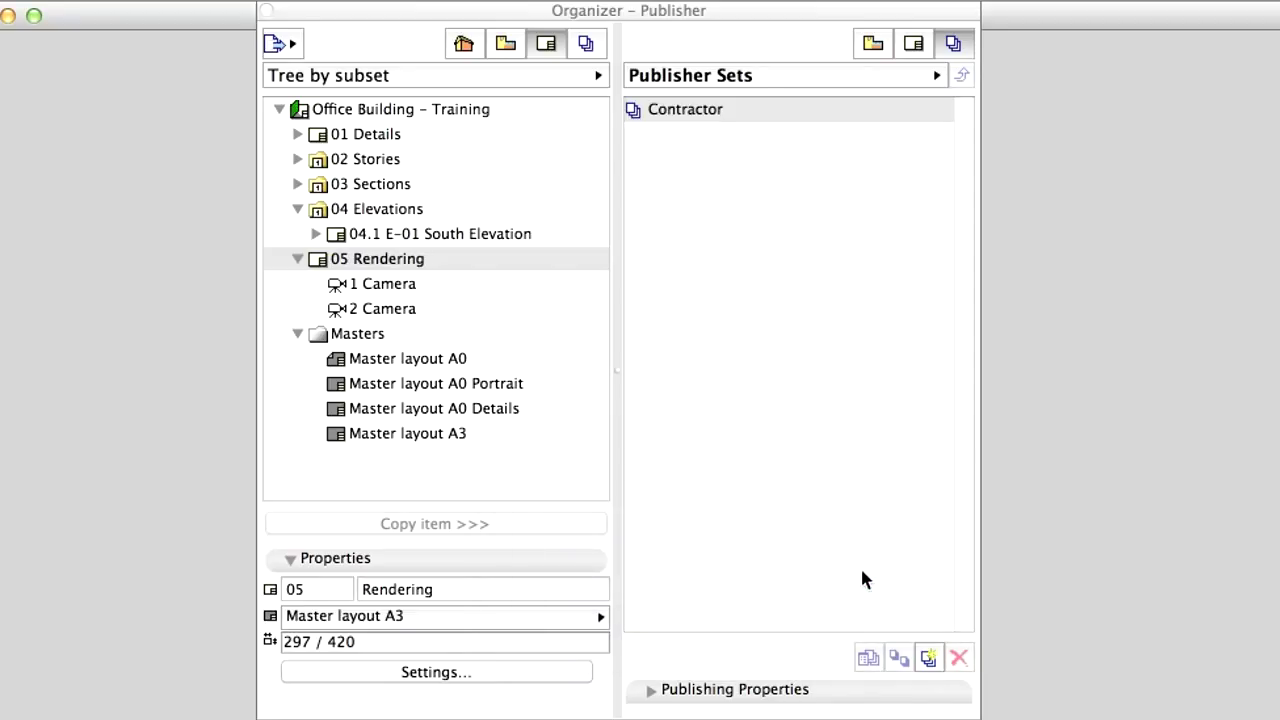
# Configure the Contractor set to save files in a real folder structure, with the Demo files folder as the path.
pyautogui.click(651, 692)
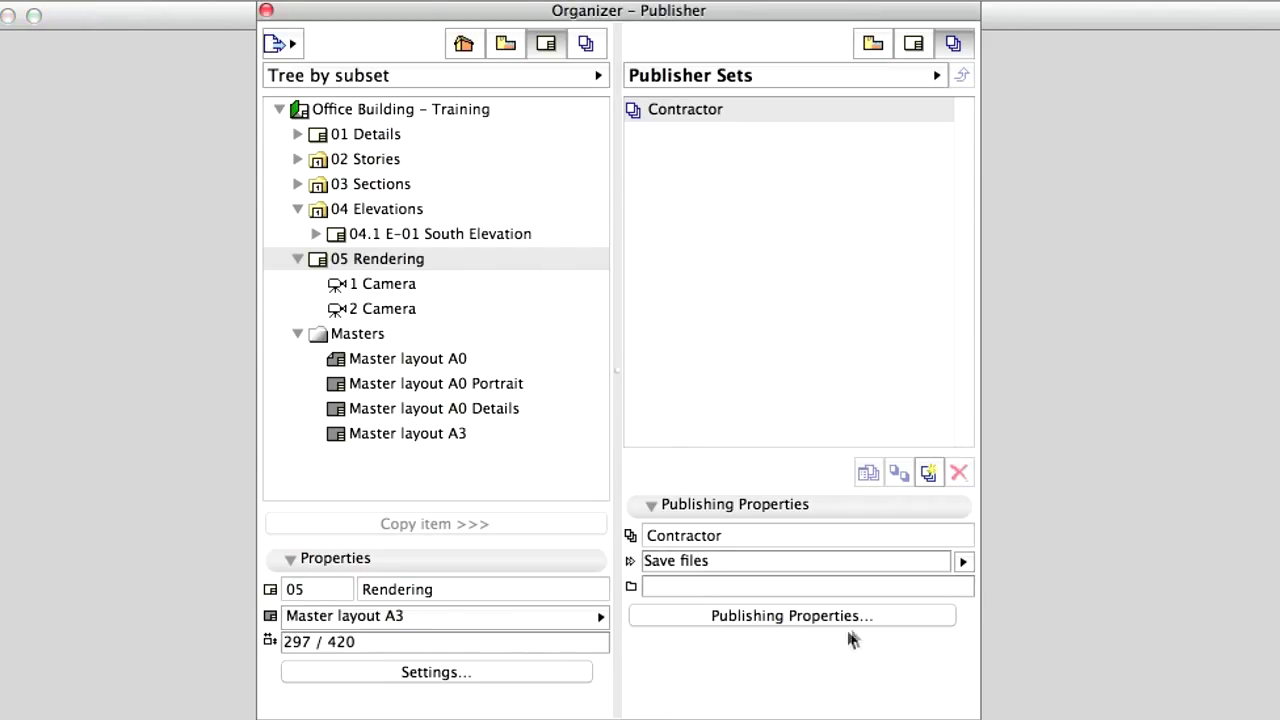
pyautogui.click(870, 616)
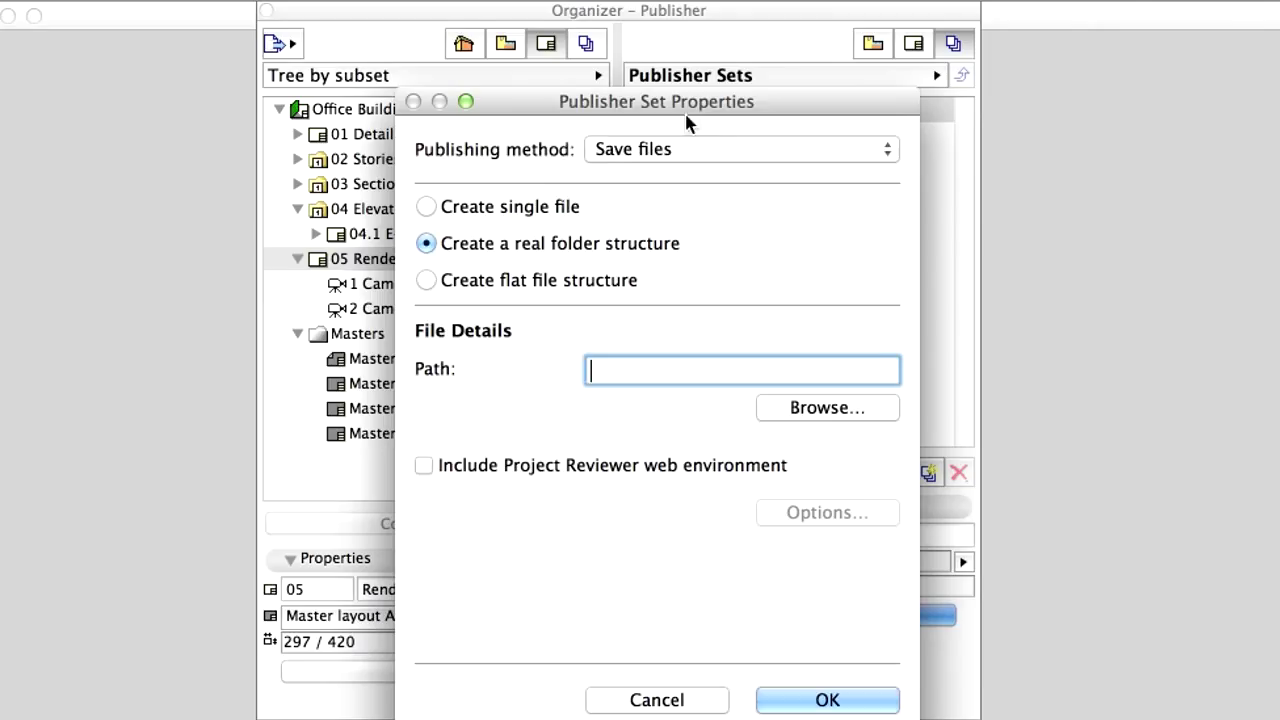
pyautogui.click(764, 156)
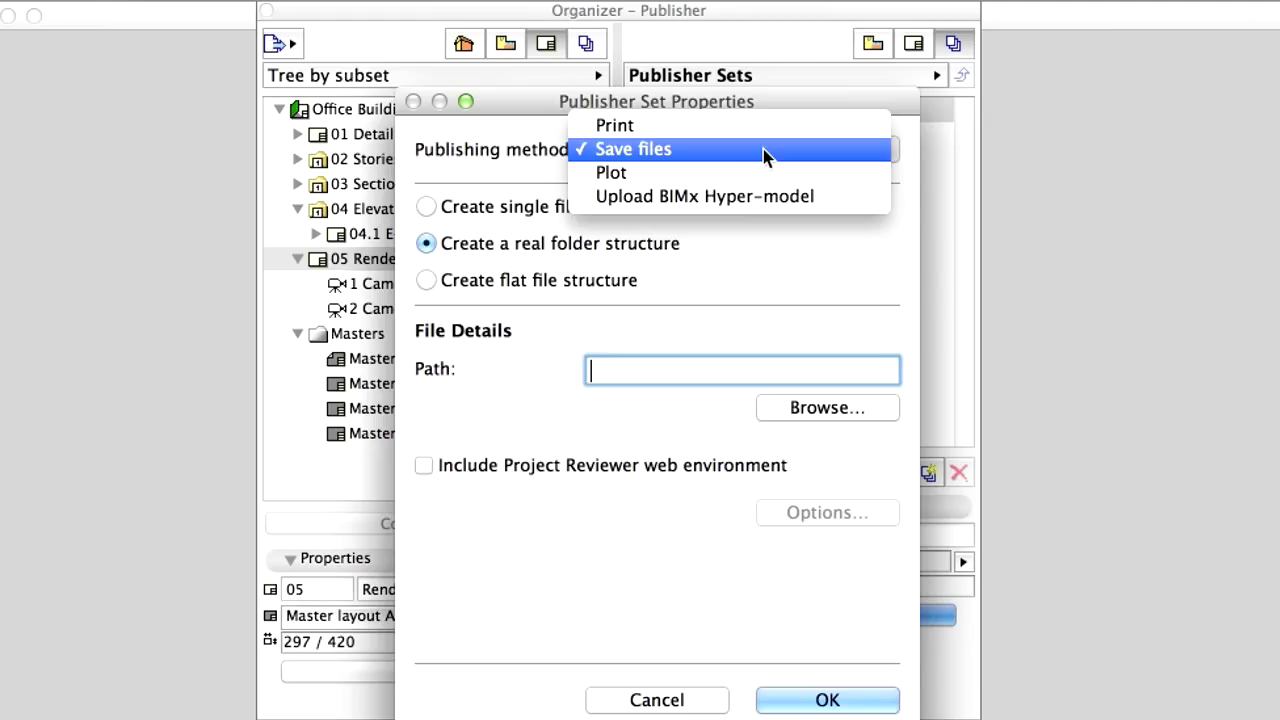
pyautogui.click(765, 152)
pyautogui.click(872, 413)
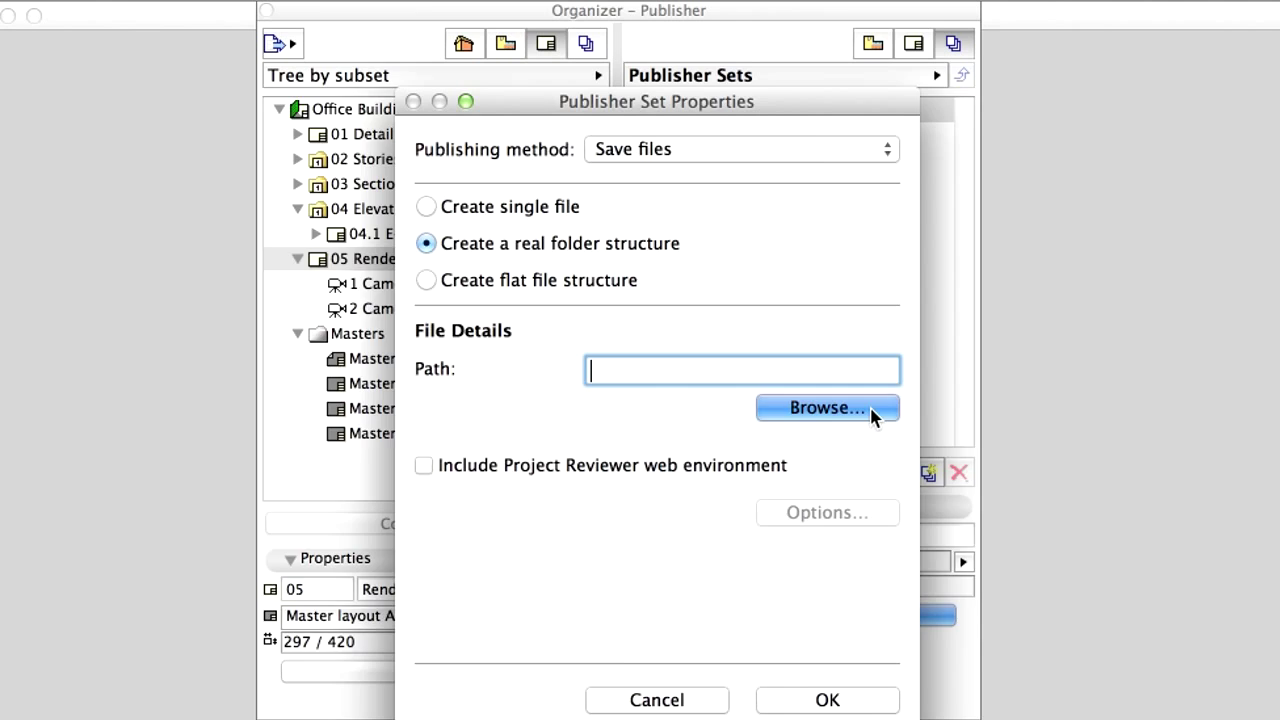
pyautogui.click(465, 228)
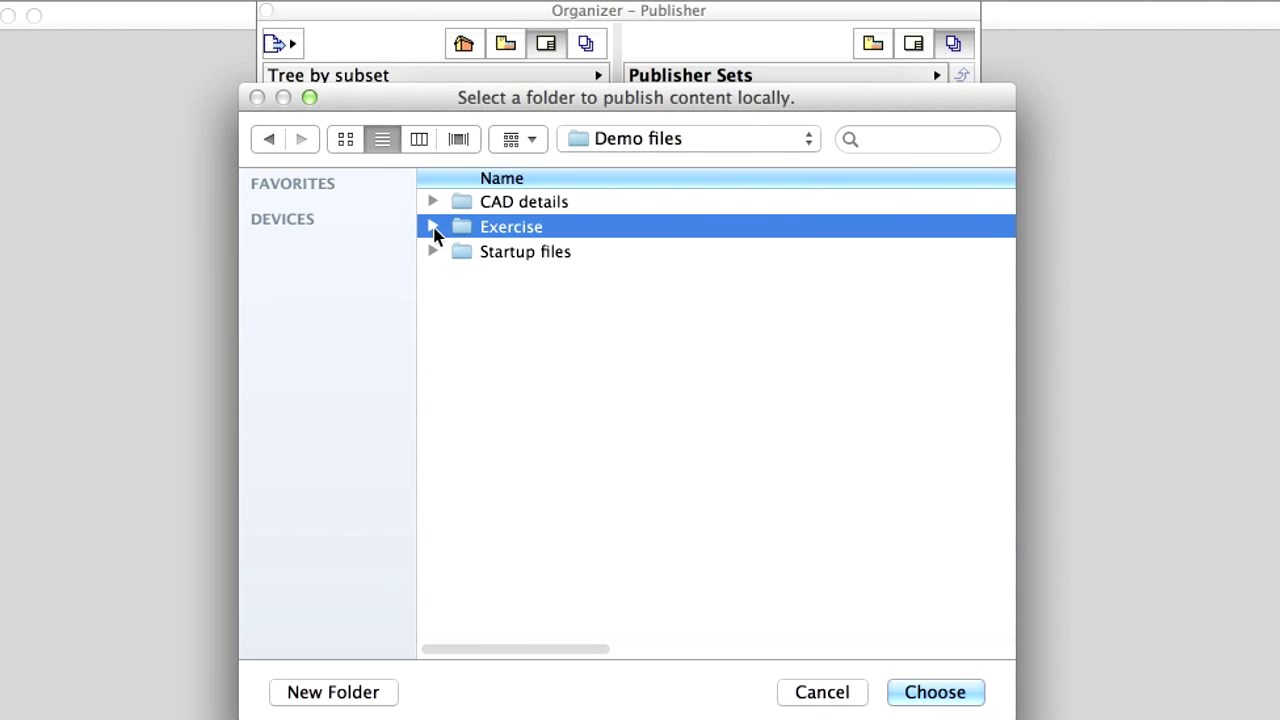
pyautogui.click(865, 528)
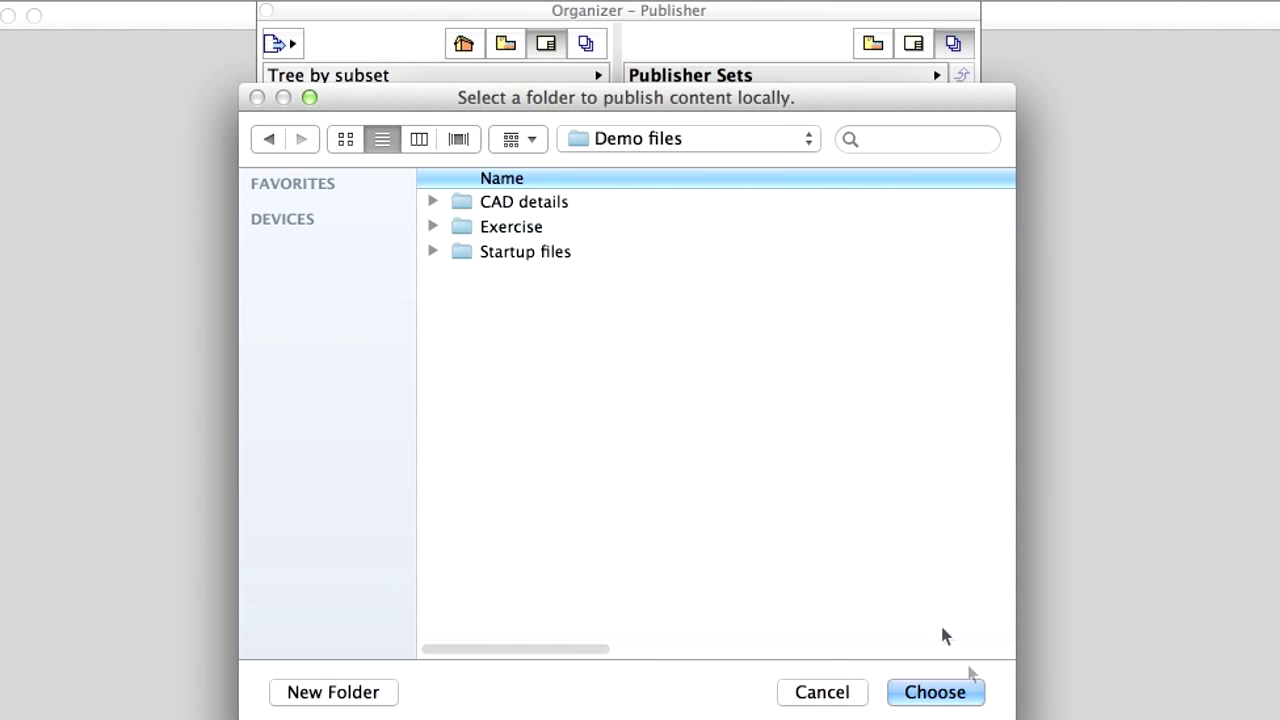
pyautogui.click(978, 701)
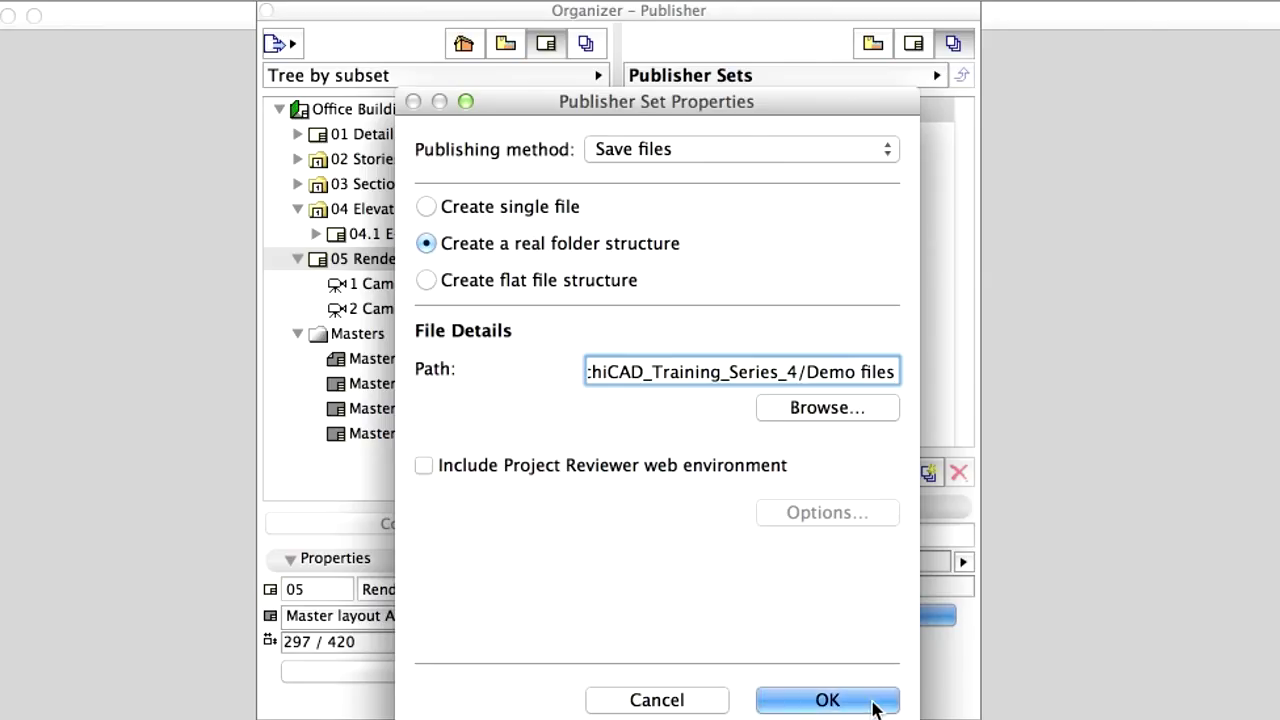
pyautogui.click(873, 701)
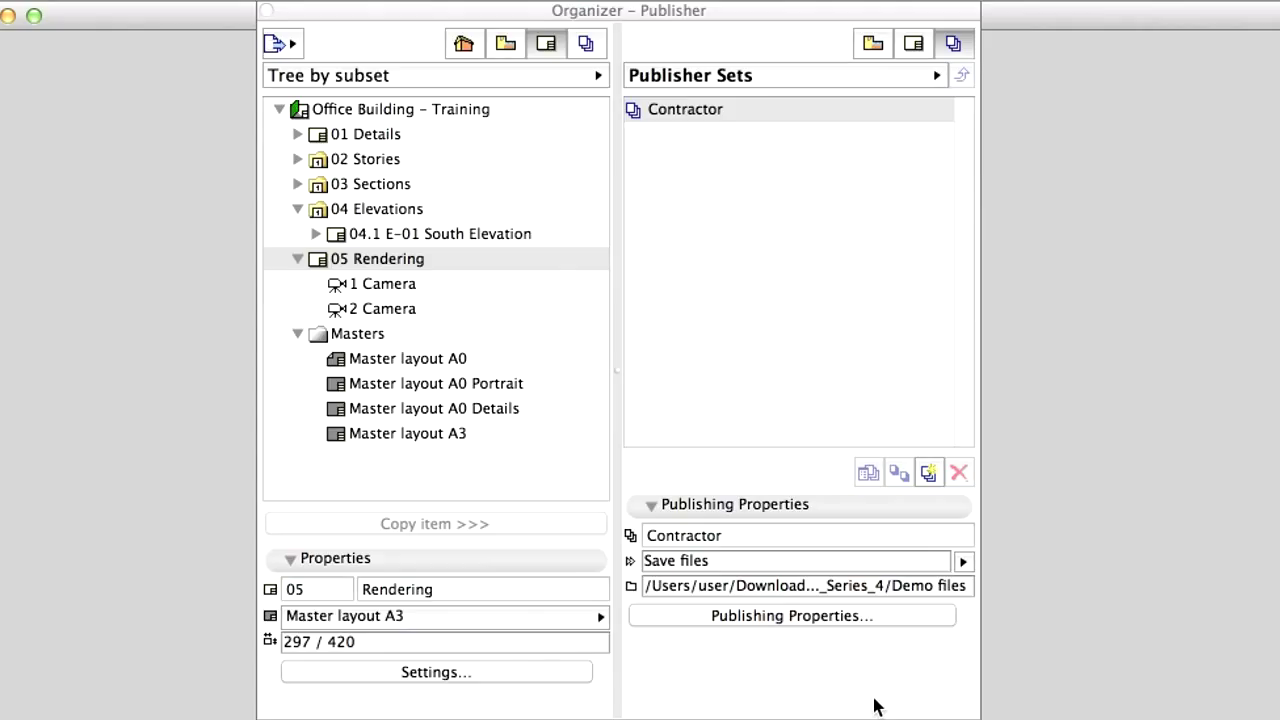
# Add the 02 Stories, 03 Sections and 04 Elevations layout subsets to the Contractor publisher set.
pyautogui.click(863, 118)
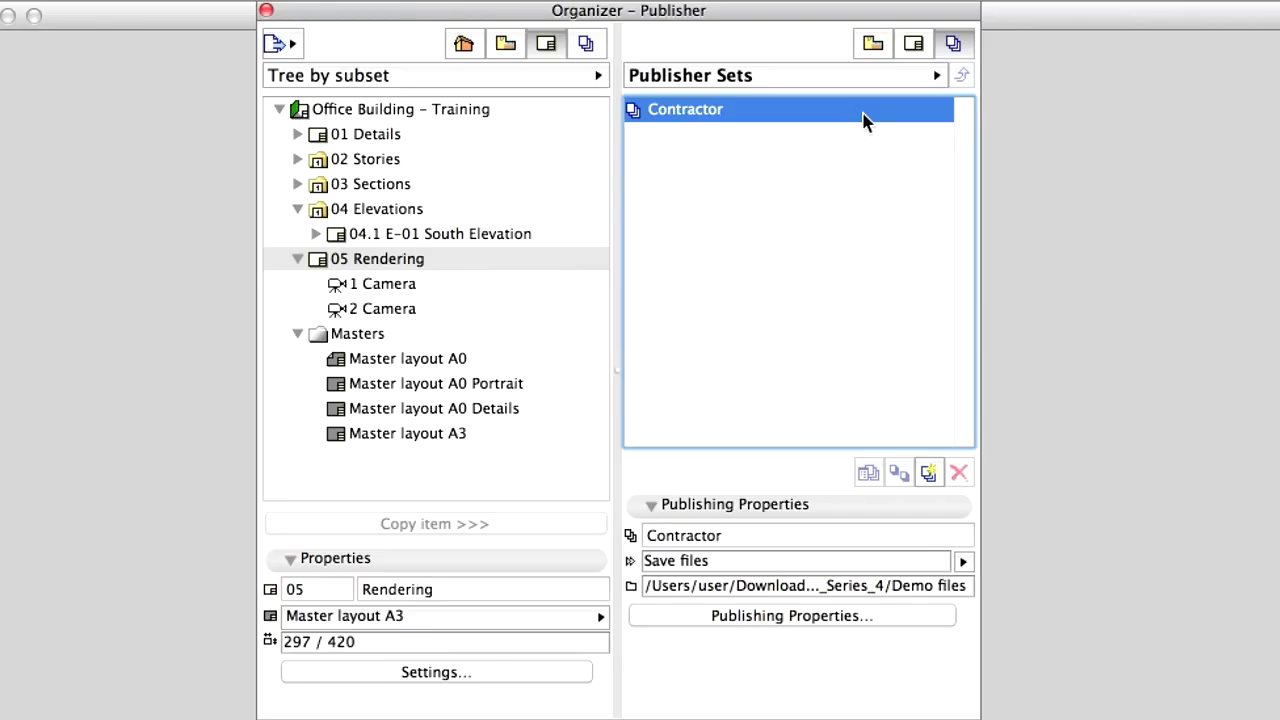
pyautogui.doubleClick(863, 112)
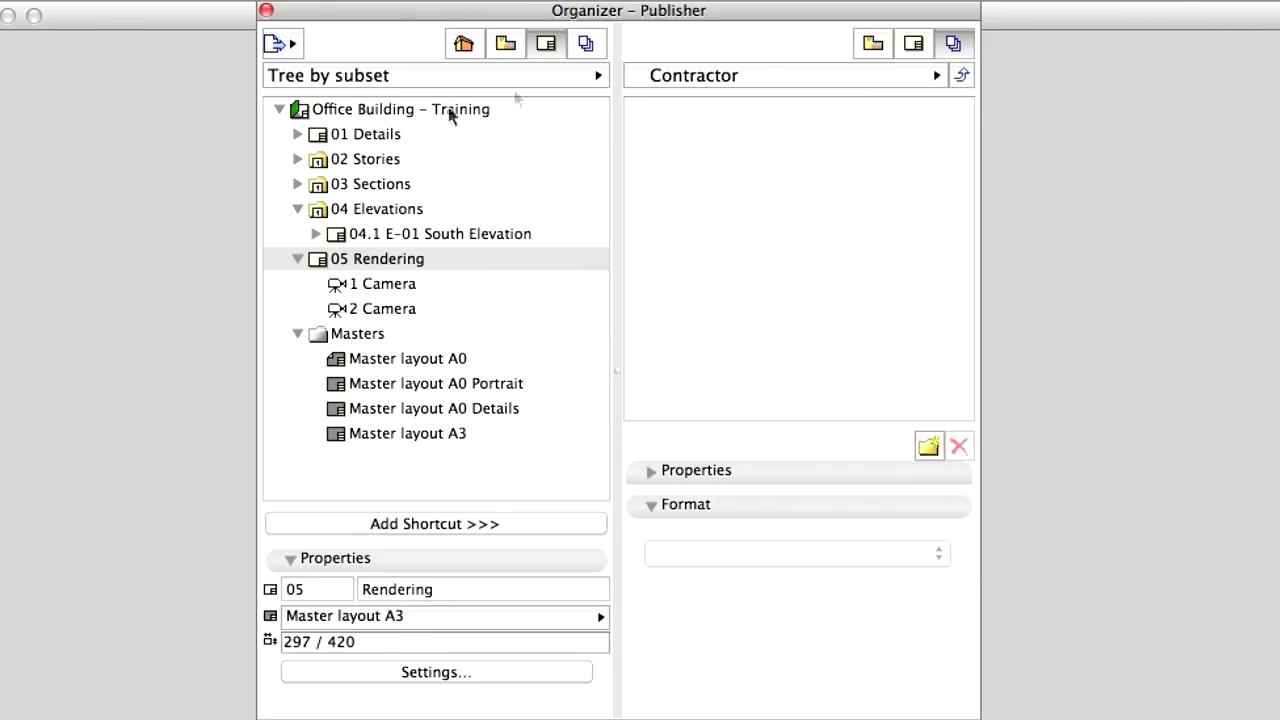
pyautogui.click(397, 166)
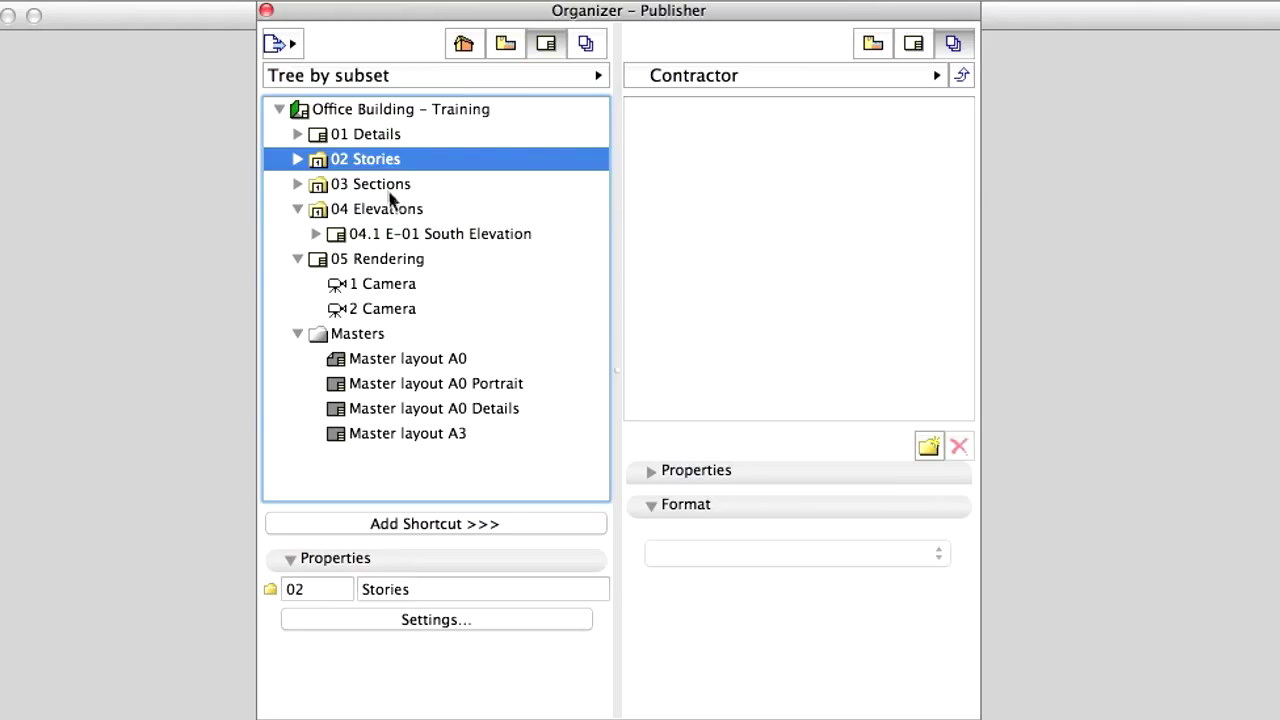
pyautogui.keyDown('shift'); pyautogui.click(395, 210); pyautogui.keyUp('shift')
pyautogui.moveTo(386, 166); pyautogui.dragTo(757, 190)
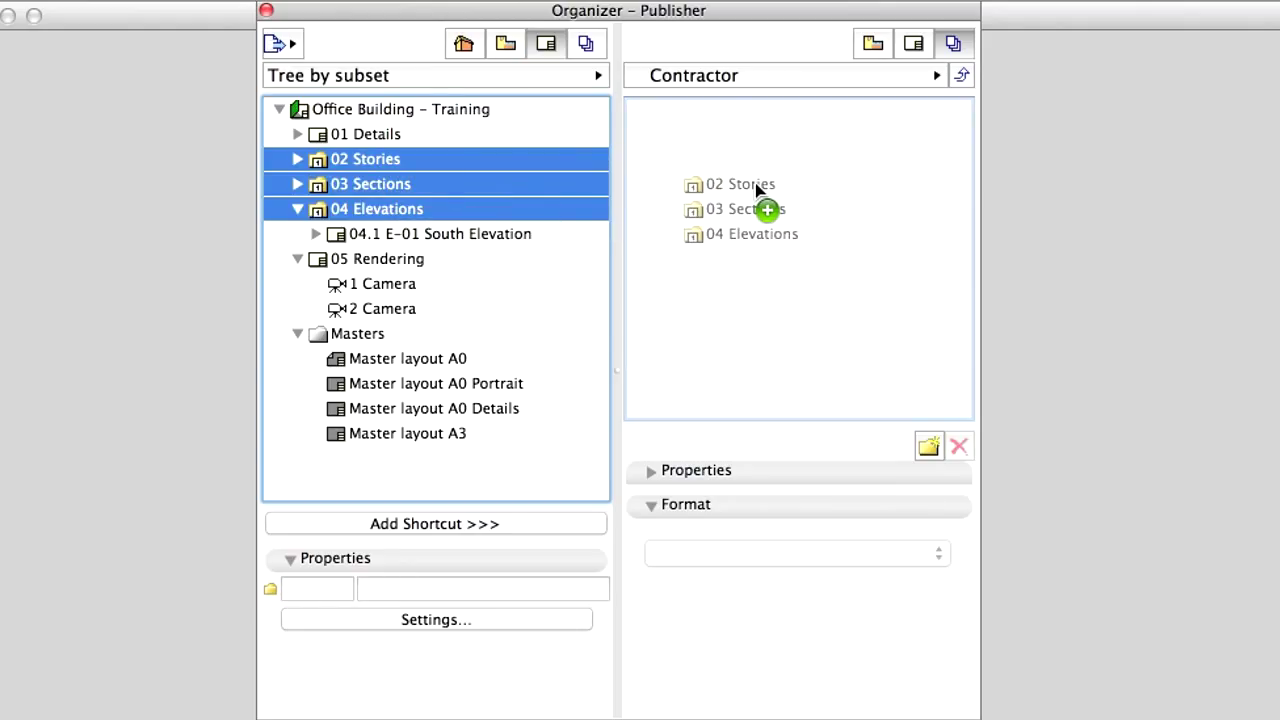
pyautogui.moveTo(757, 188); pyautogui.dragTo(758, 192)
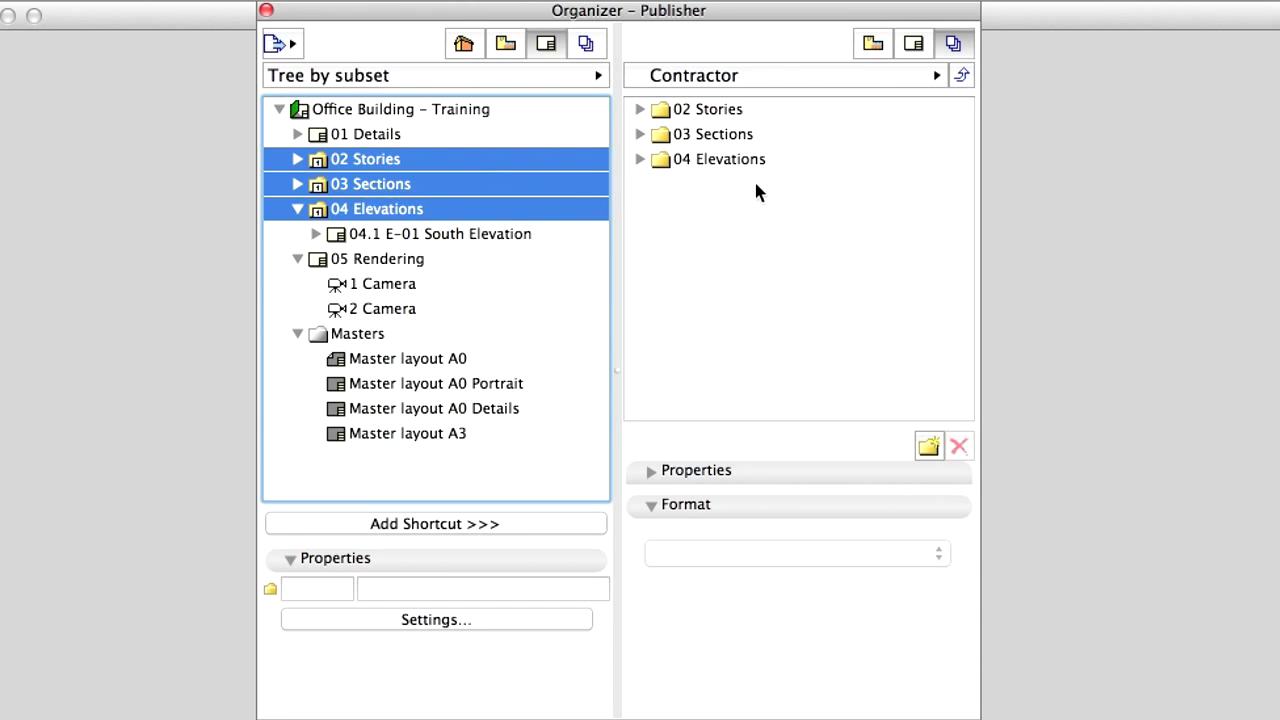
# Examine the layouts inside the Contractor set's folders and compare the stories with those in the Layout Book.
pyautogui.click(641, 109)
pyautogui.scroll(-6, 645, 115)
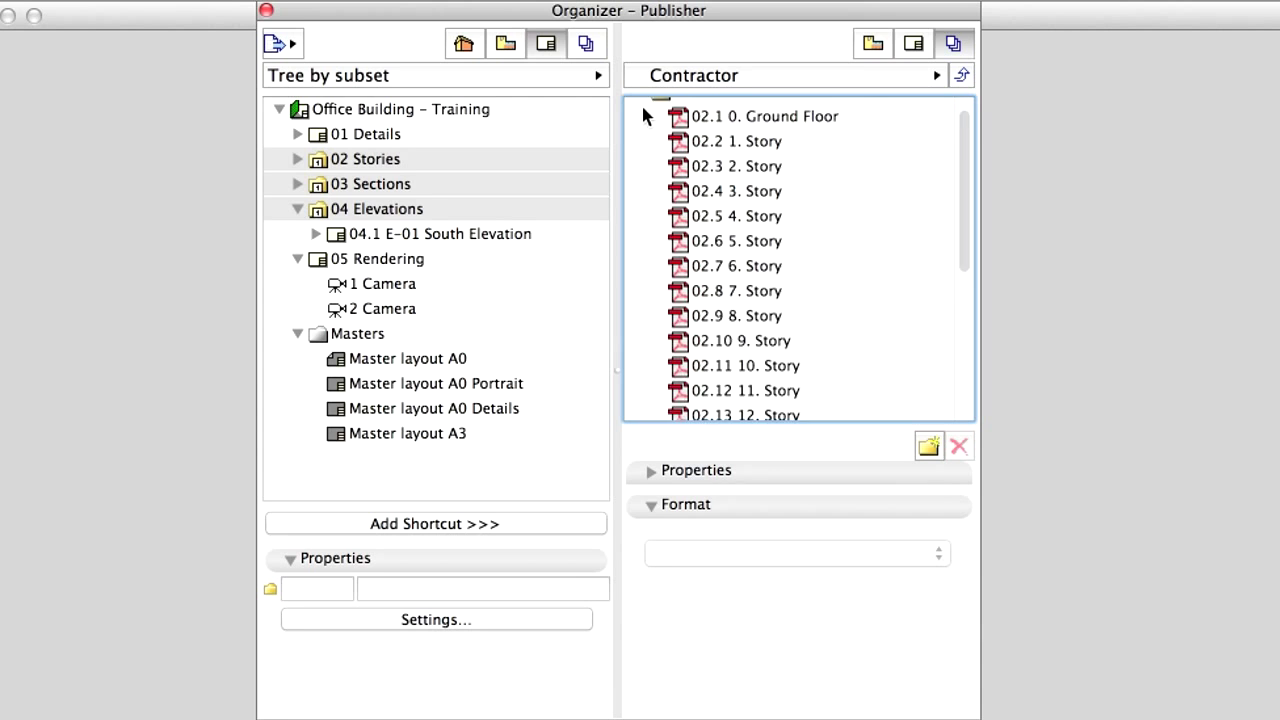
pyautogui.click(641, 383)
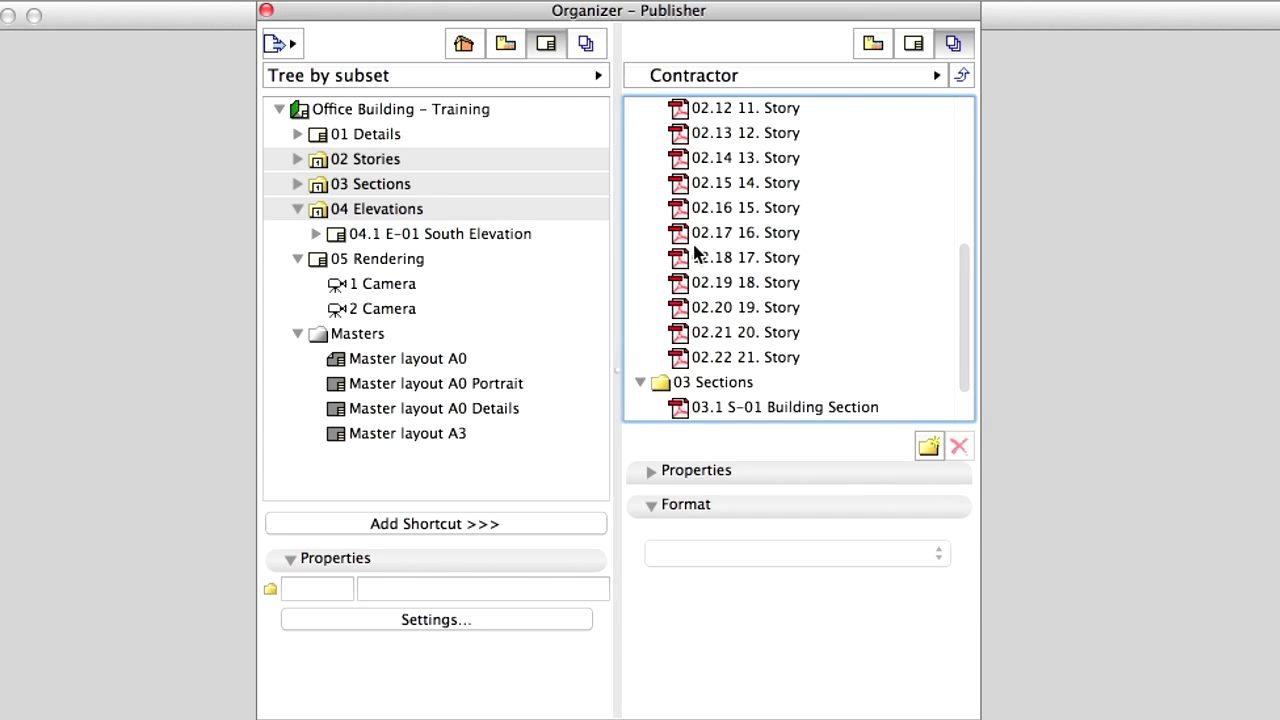
pyautogui.click(641, 407)
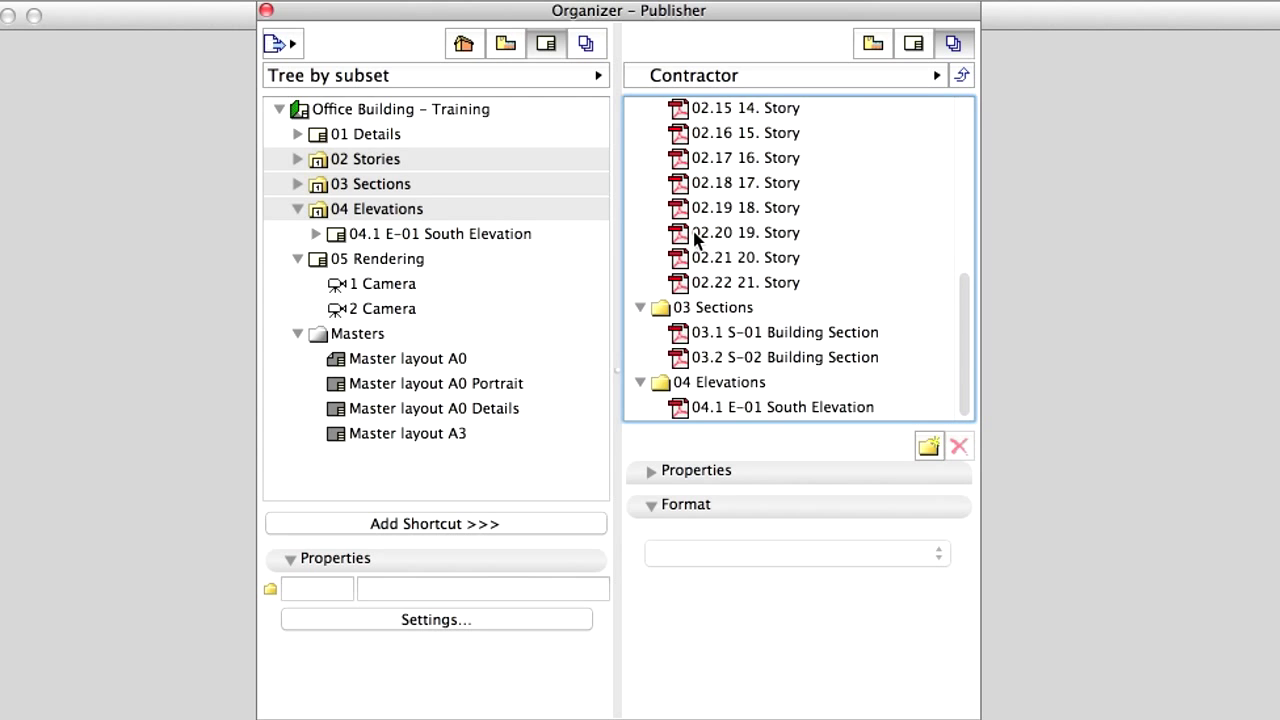
pyautogui.scroll(6, 697, 237)
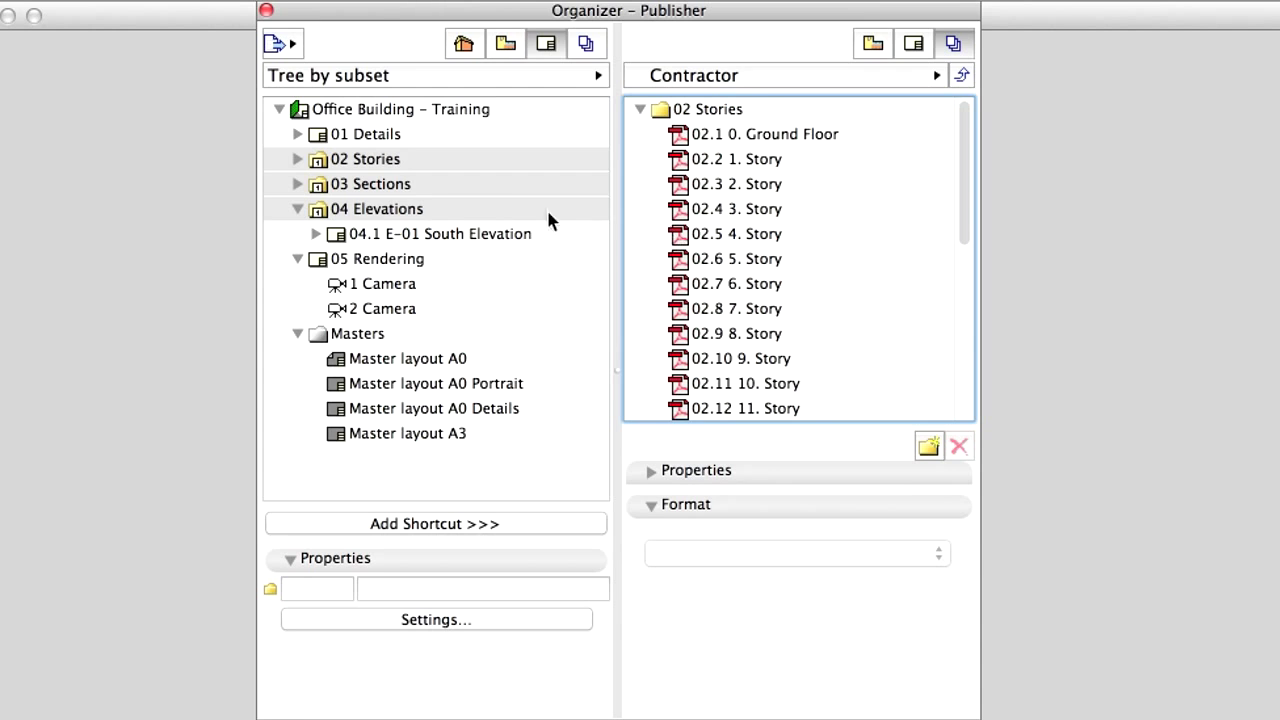
pyautogui.click(297, 160)
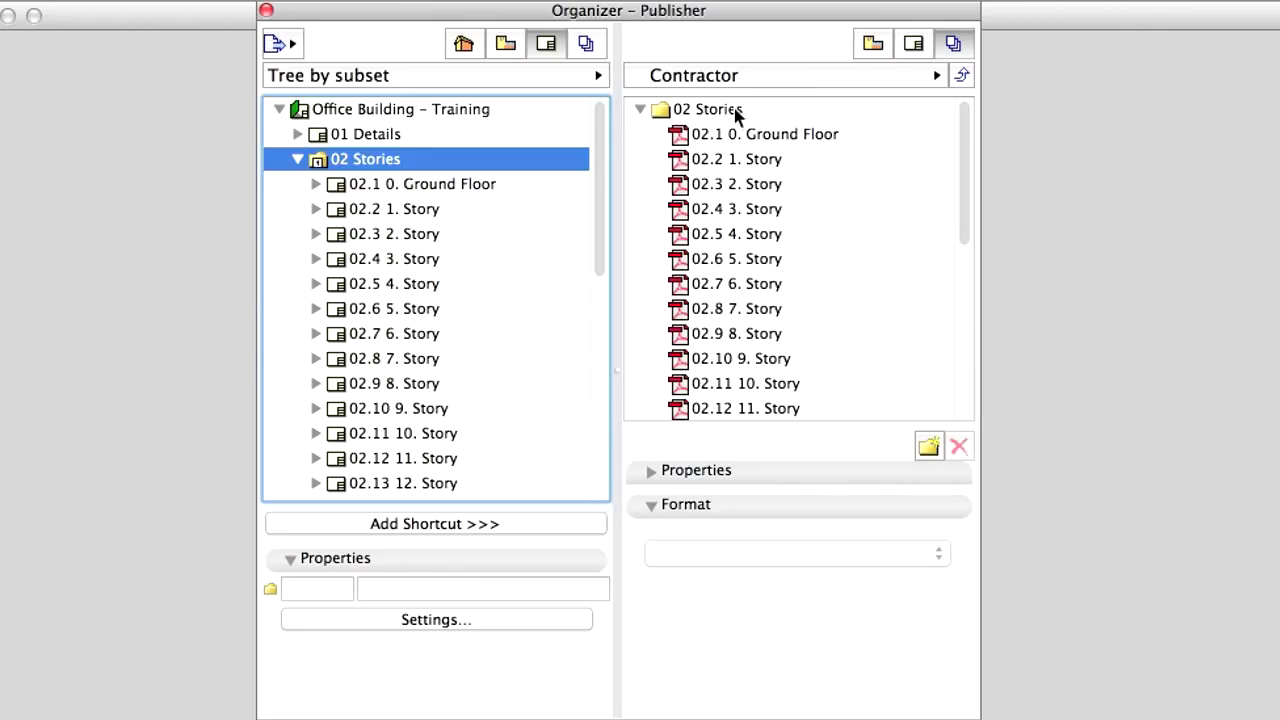
pyautogui.click(640, 109)
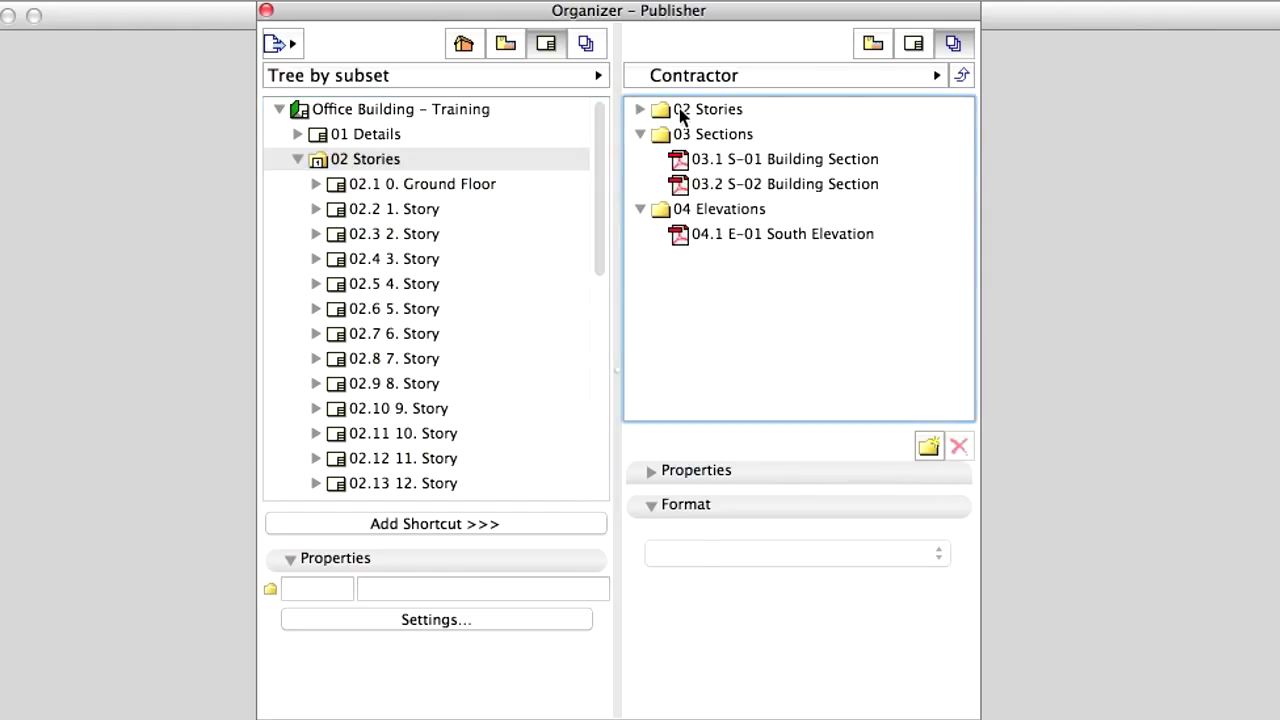
# Set the output format of the Contractor set's Stories, Sections and Elevations folders to DXF and view the available translators.
pyautogui.click(684, 111)
pyautogui.keyDown('shift'); pyautogui.click(716, 212); pyautogui.keyUp('shift')
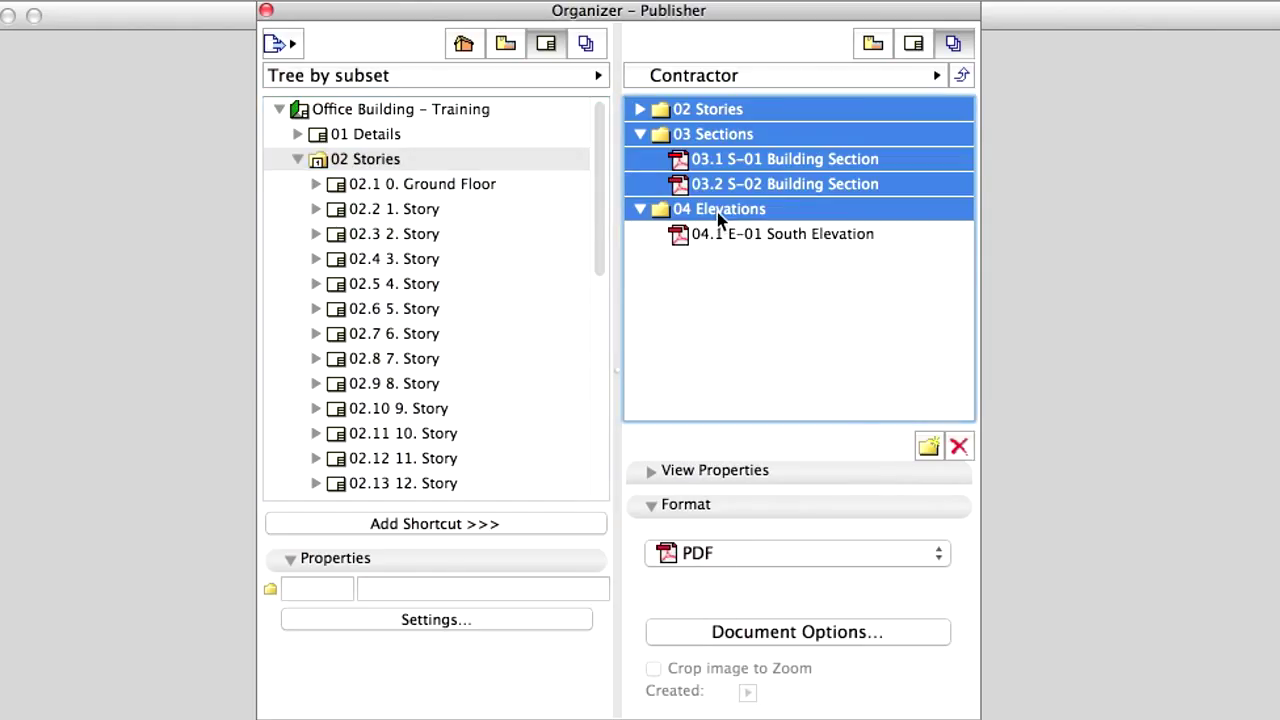
pyautogui.click(885, 553)
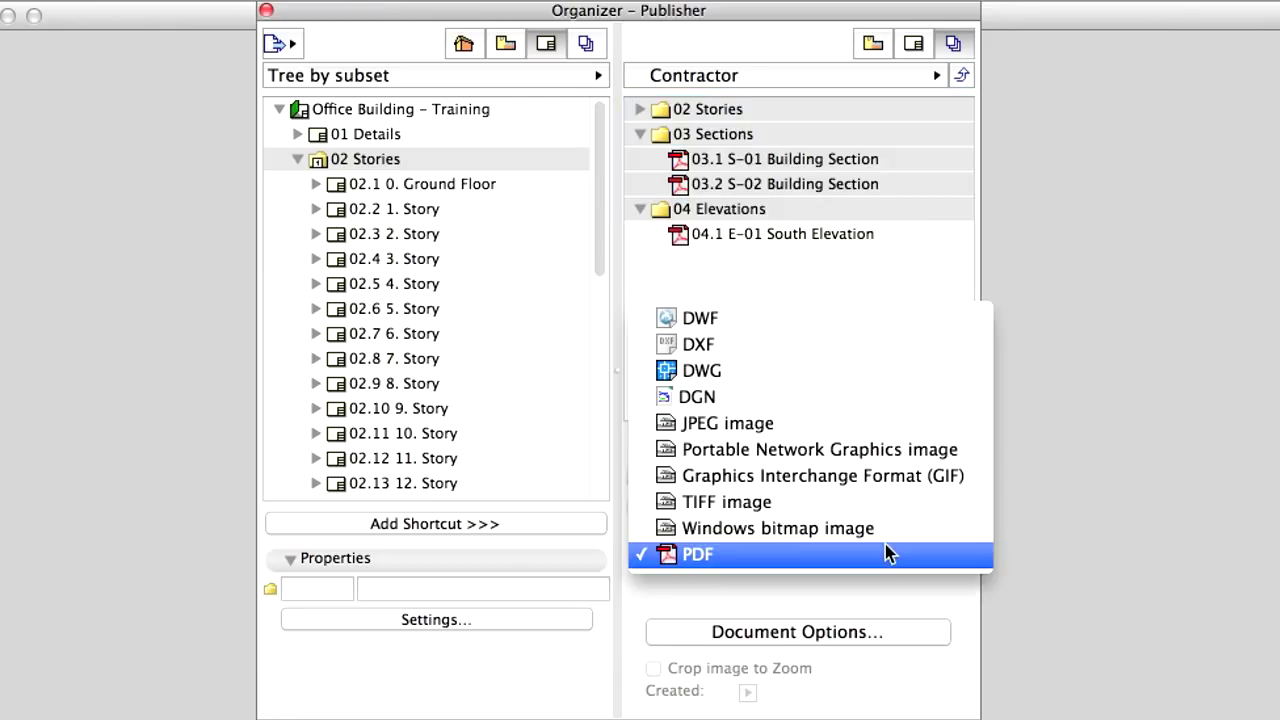
pyautogui.click(885, 345)
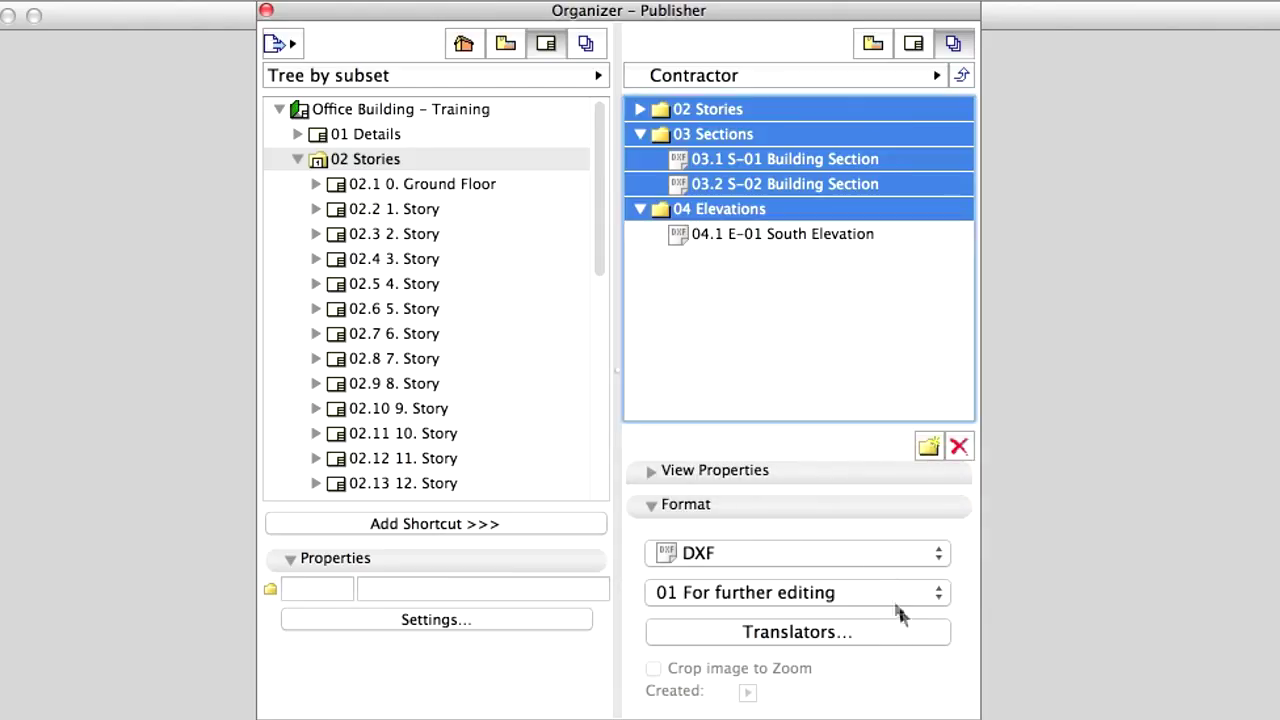
pyautogui.click(919, 632)
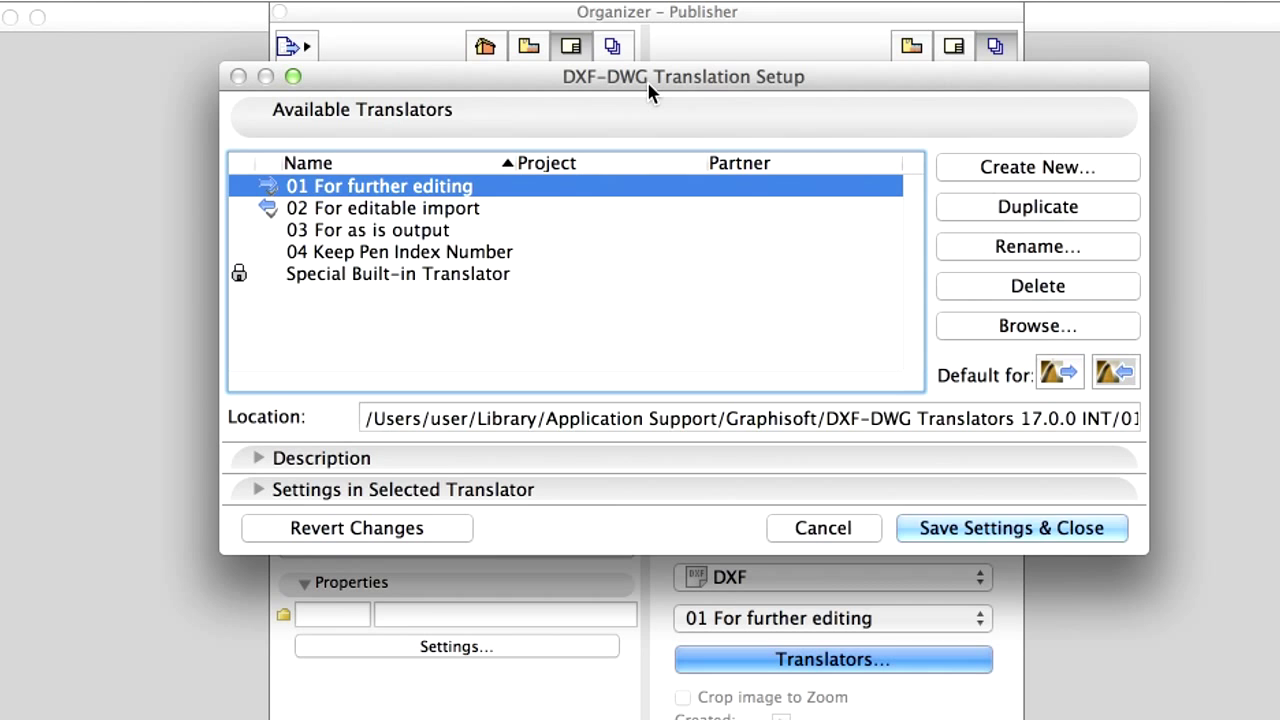
pyautogui.click(843, 538)
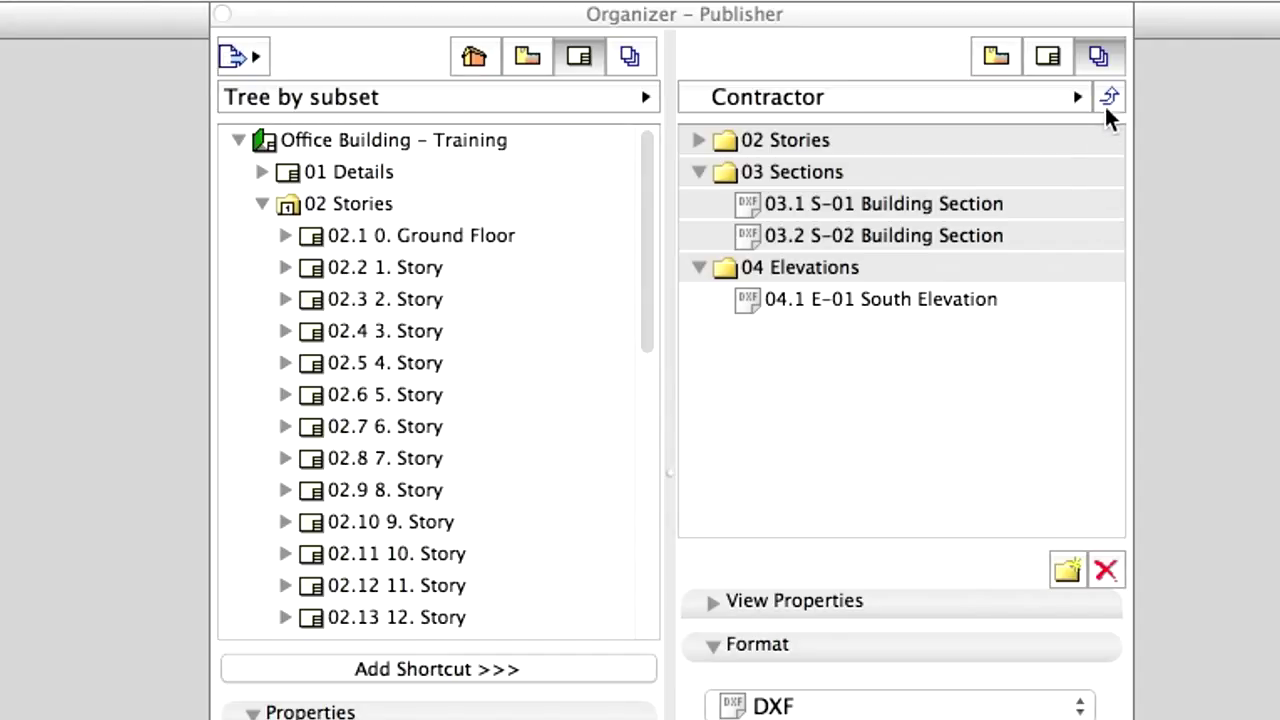
# Return to the publisher sets list and create a new set named Schedules.
pyautogui.click(1111, 99)
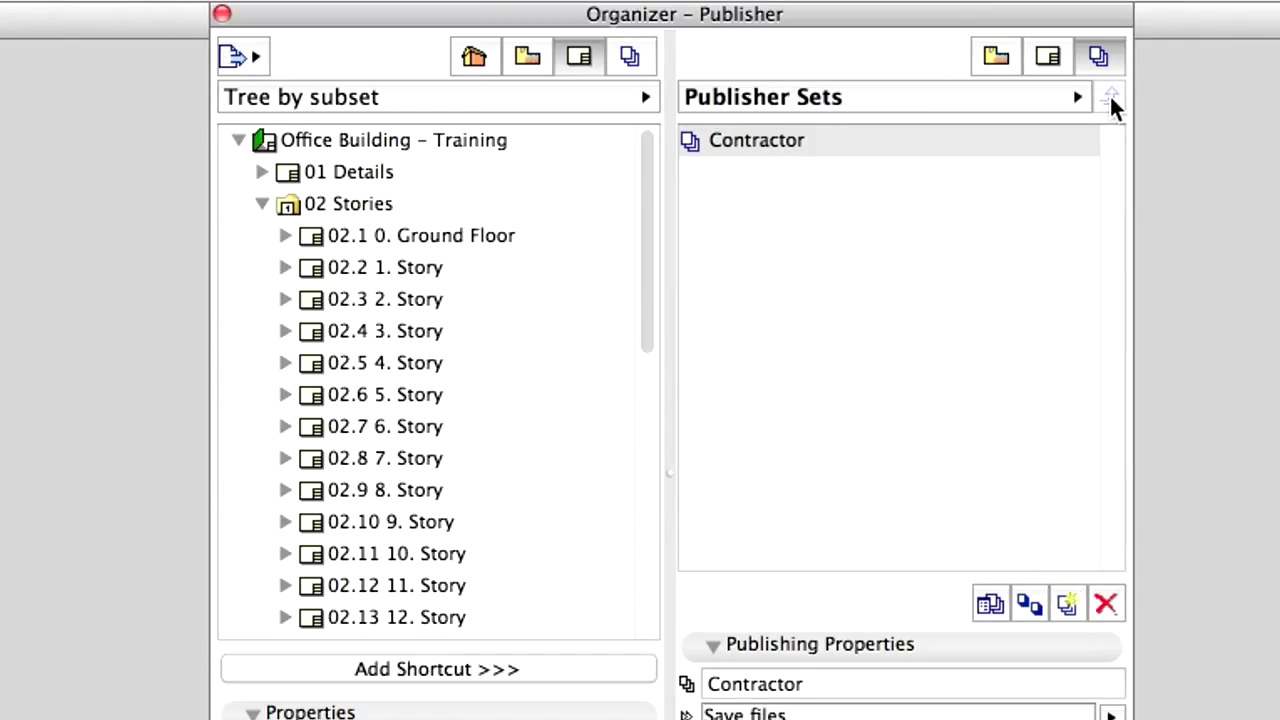
pyautogui.click(1067, 604)
pyautogui.write('S')
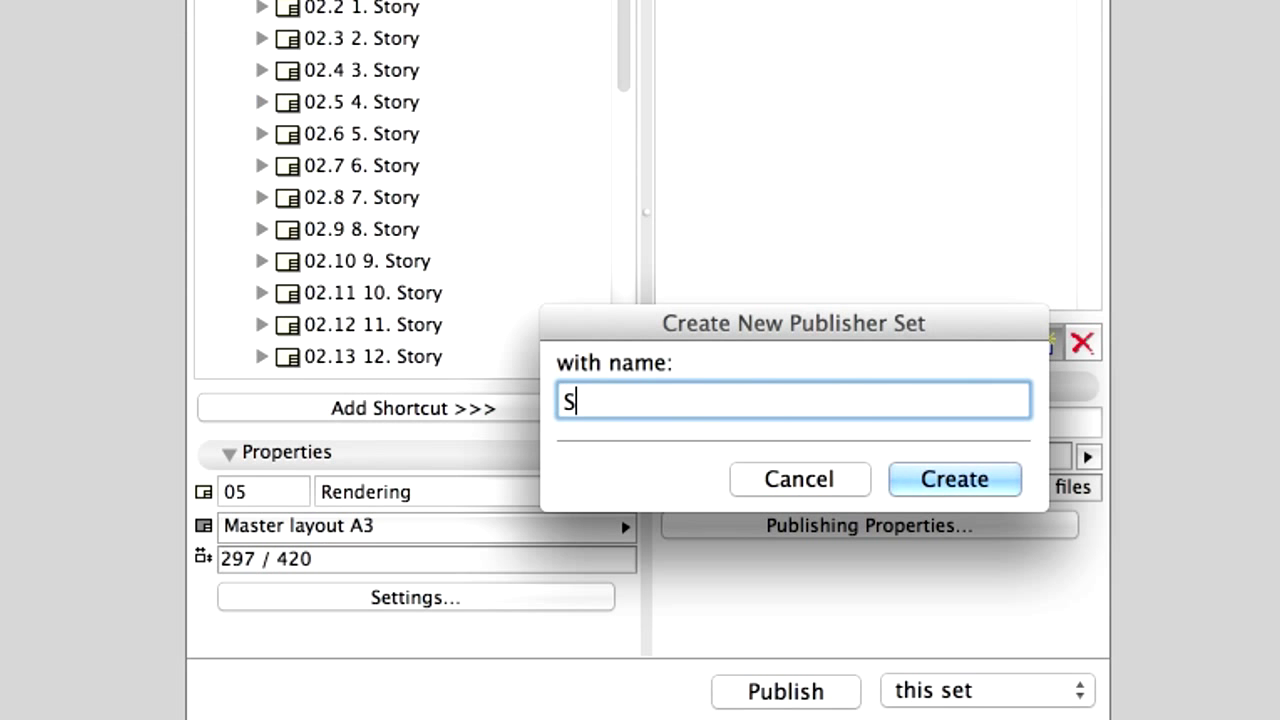
pyautogui.write('chedules')
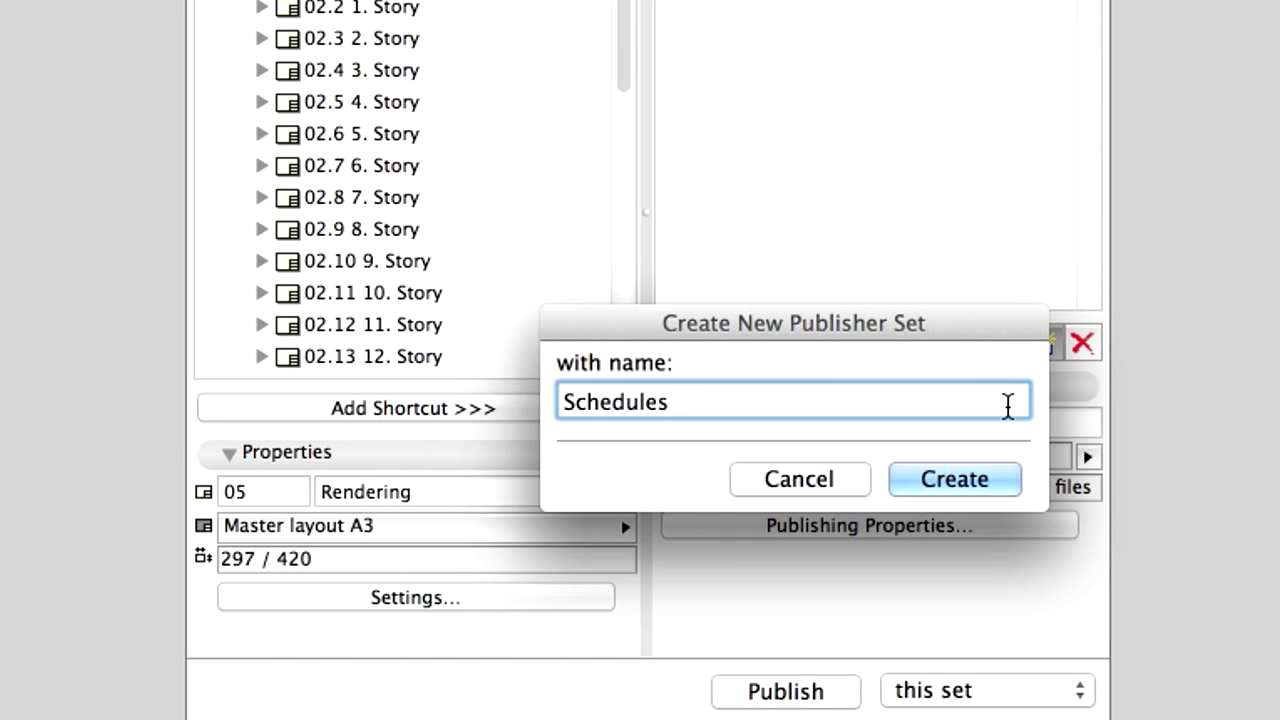
pyautogui.click(955, 480)
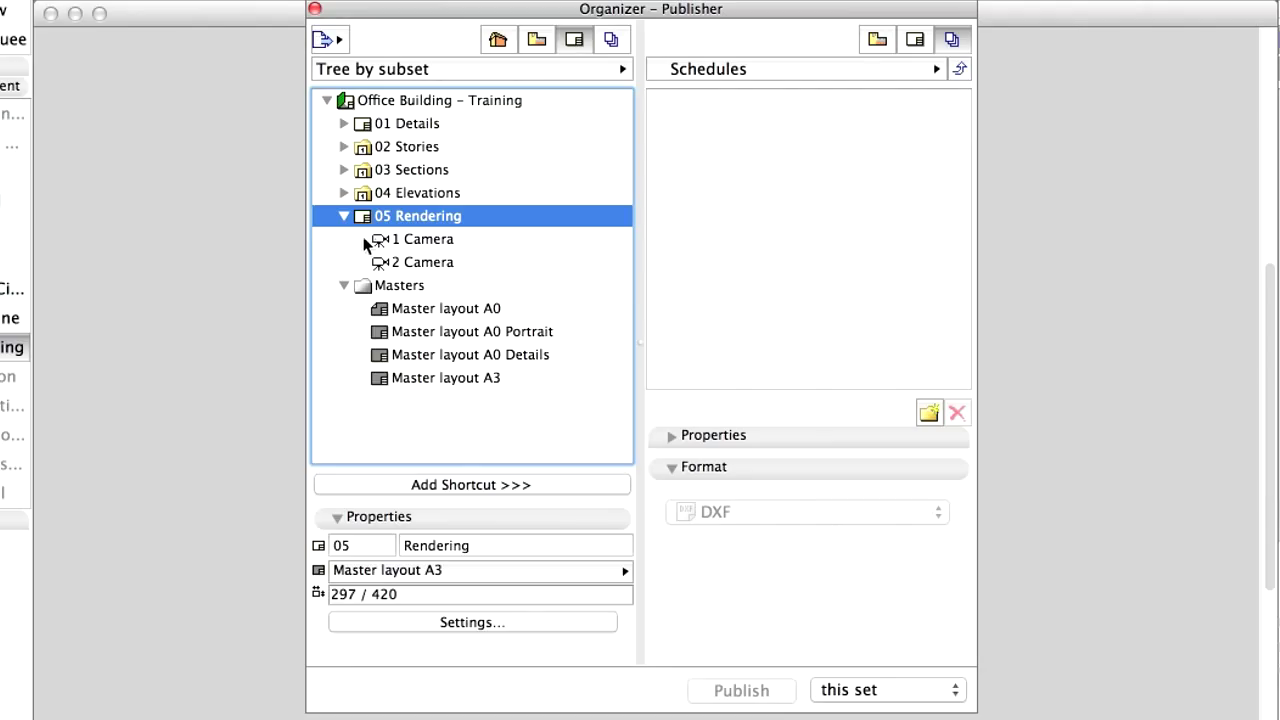
# Add the Door List and Window List views from the View Map's Schedules folder to the Schedules publisher set.
pyautogui.click(537, 39)
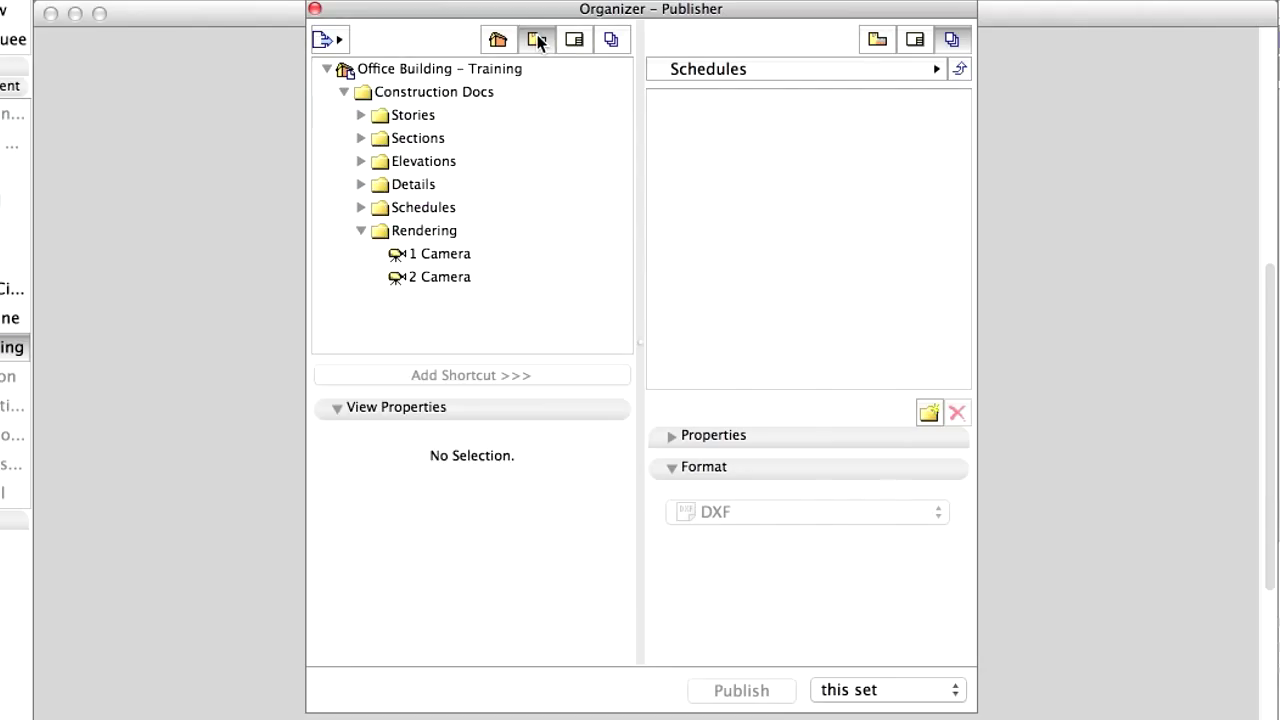
pyautogui.click(361, 207)
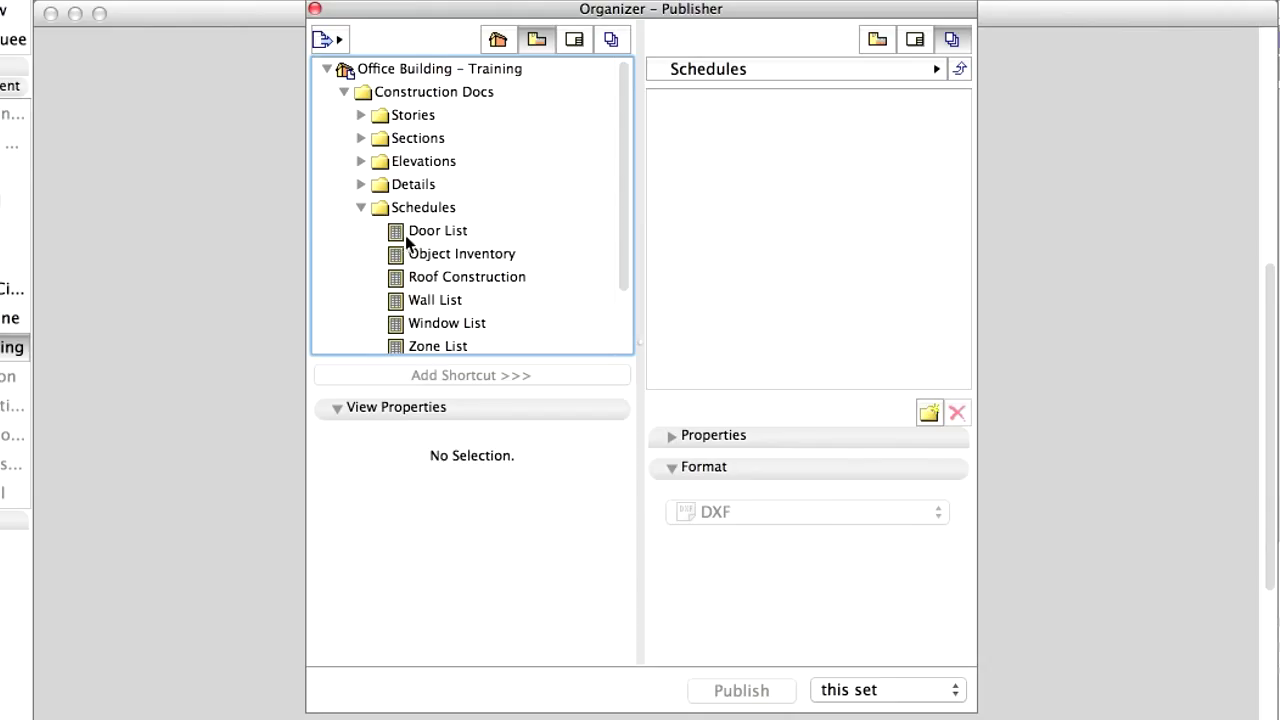
pyautogui.moveTo(416, 229); pyautogui.dragTo(760, 190)
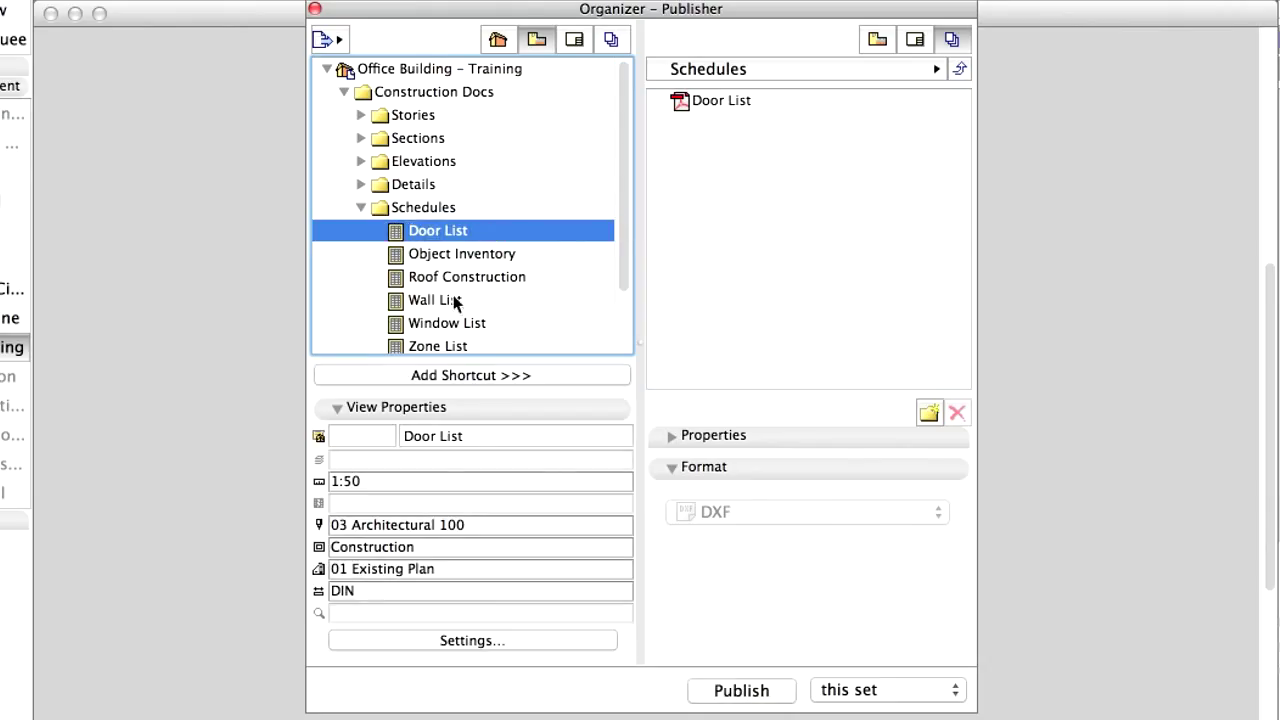
pyautogui.moveTo(444, 323); pyautogui.dragTo(760, 275)
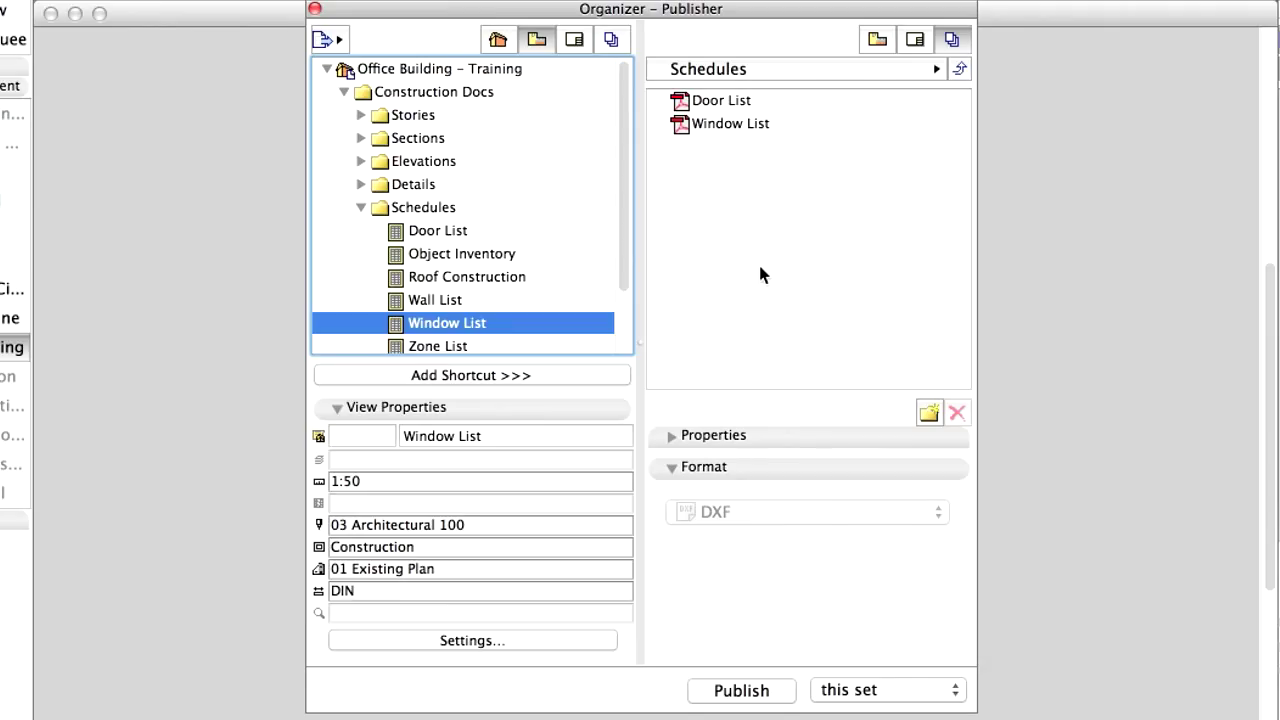
pyautogui.click(760, 275)
# Set the publishing path of the Schedules publisher set to the Demo files folder.
pyautogui.click(959, 68)
pyautogui.click(826, 124)
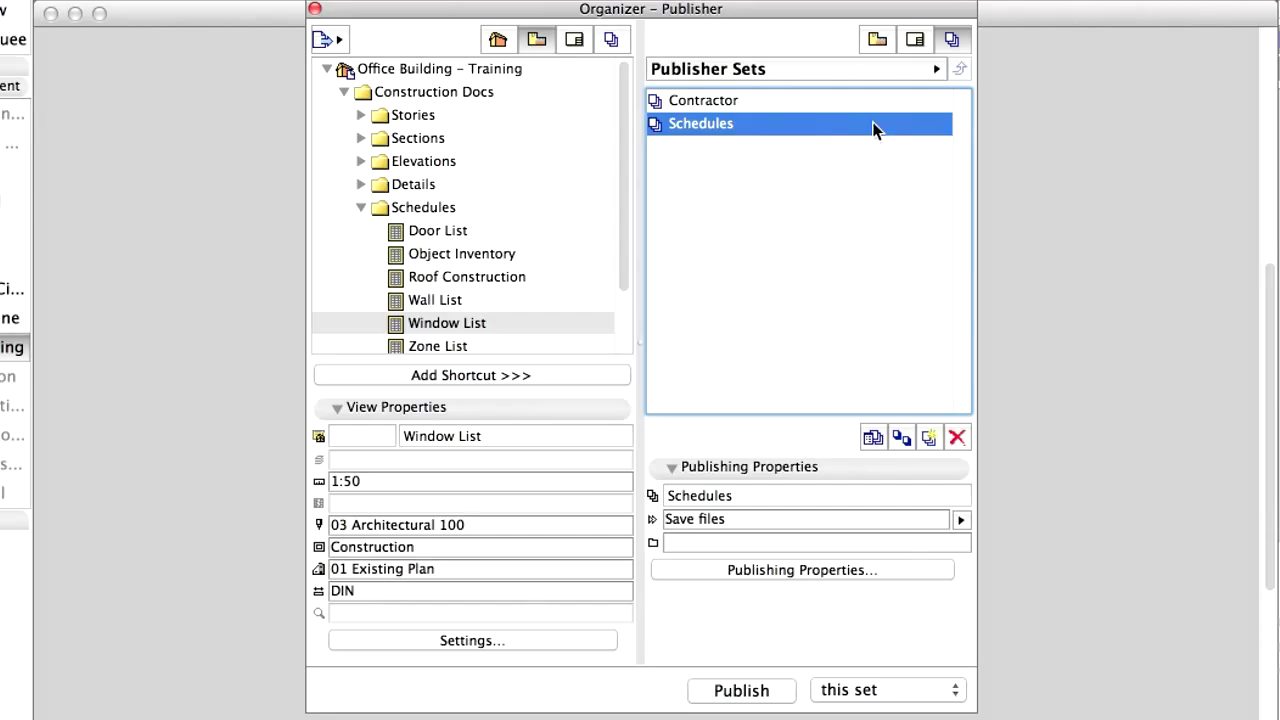
pyautogui.click(900, 570)
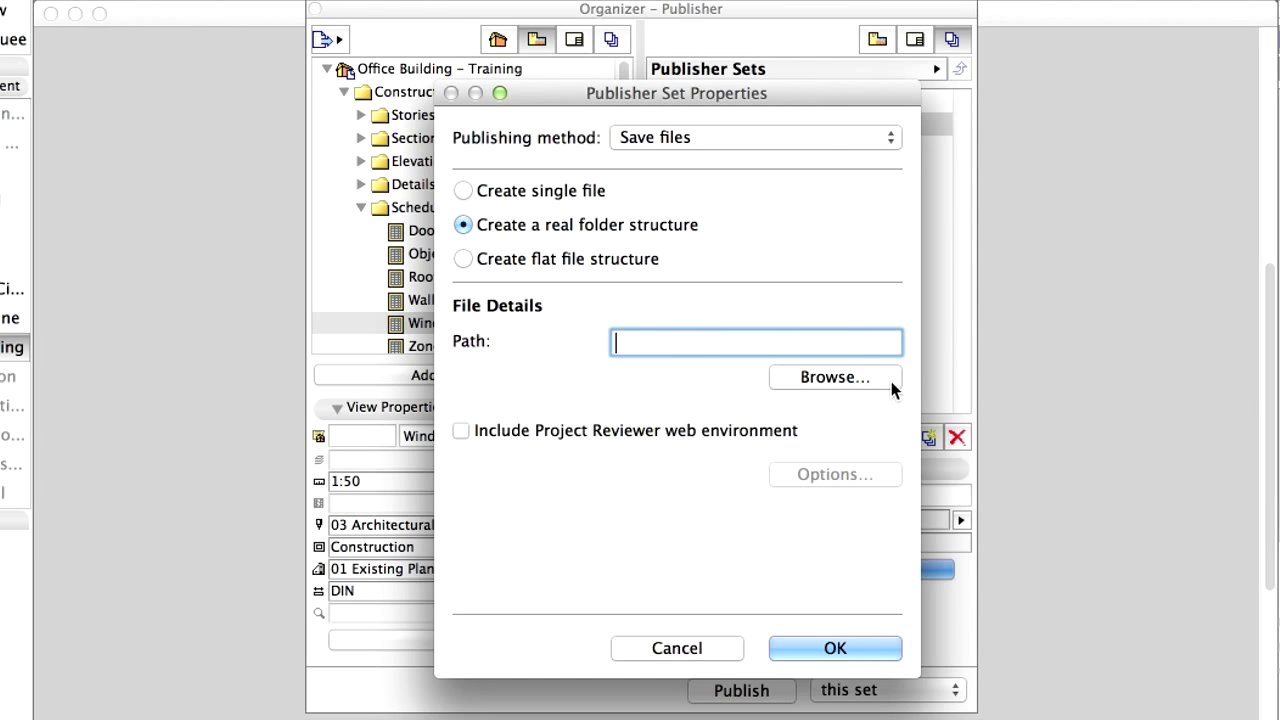
pyautogui.click(887, 375)
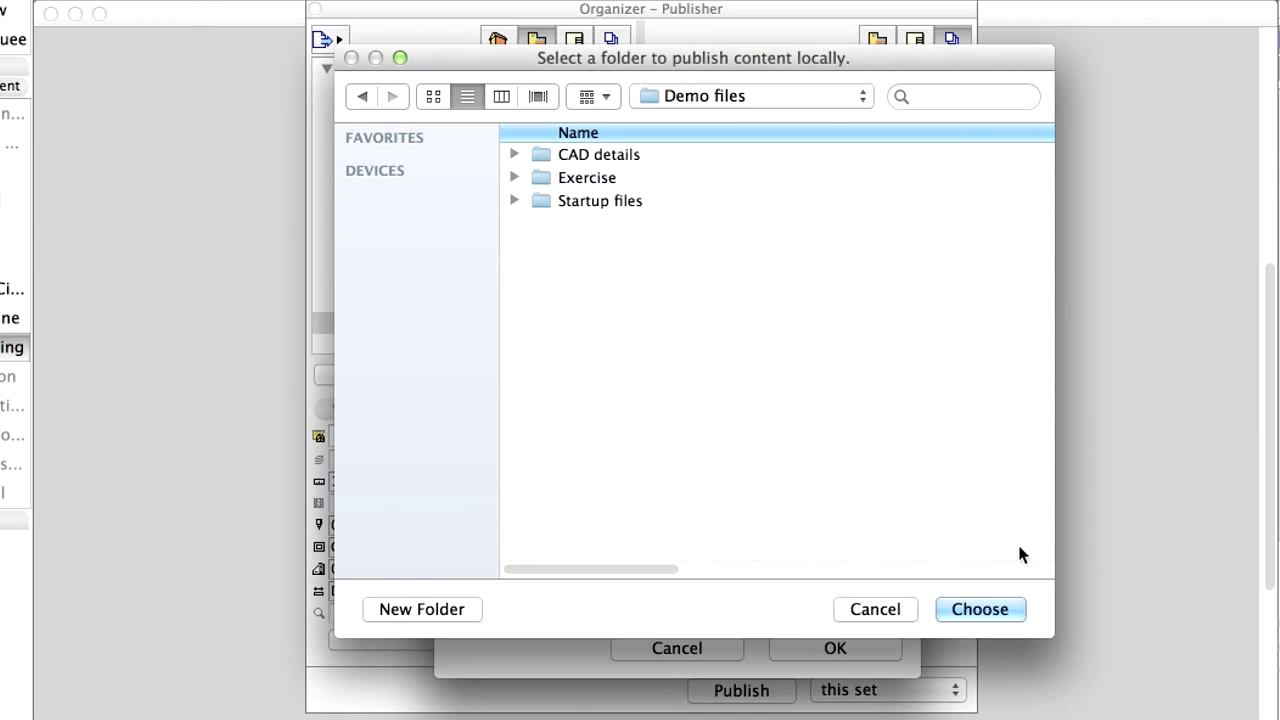
pyautogui.click(1006, 608)
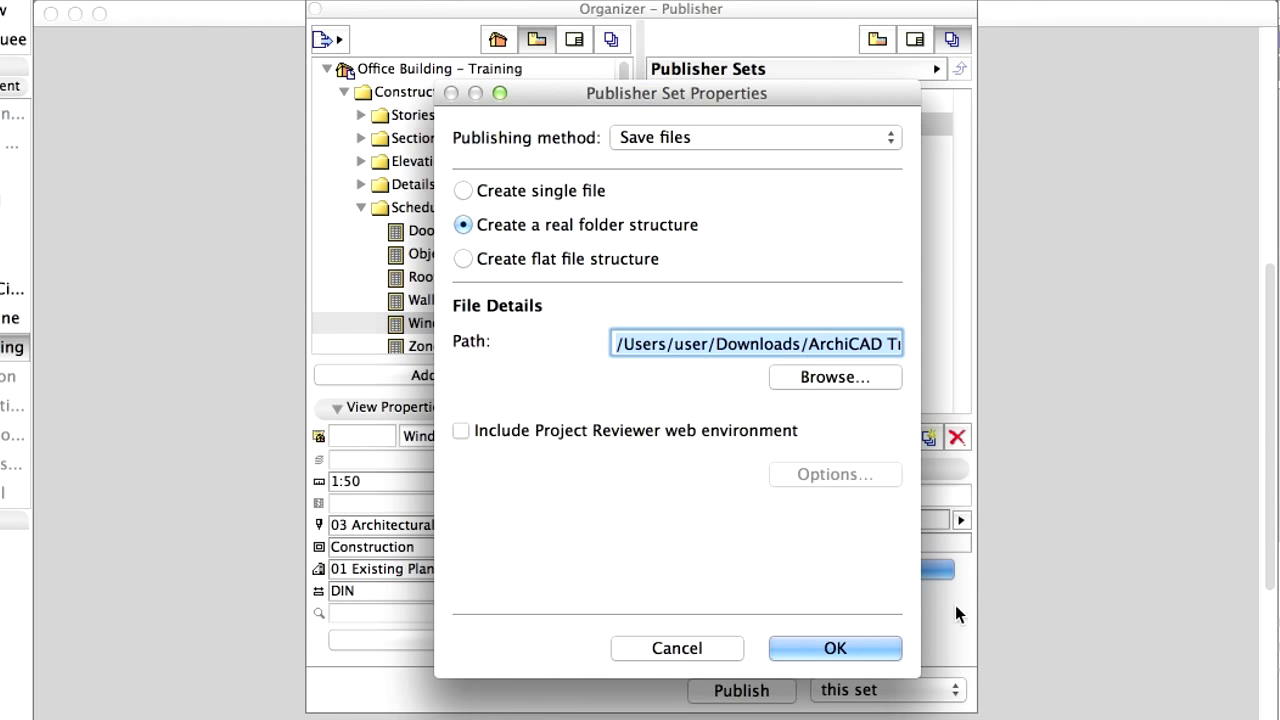
pyautogui.click(879, 650)
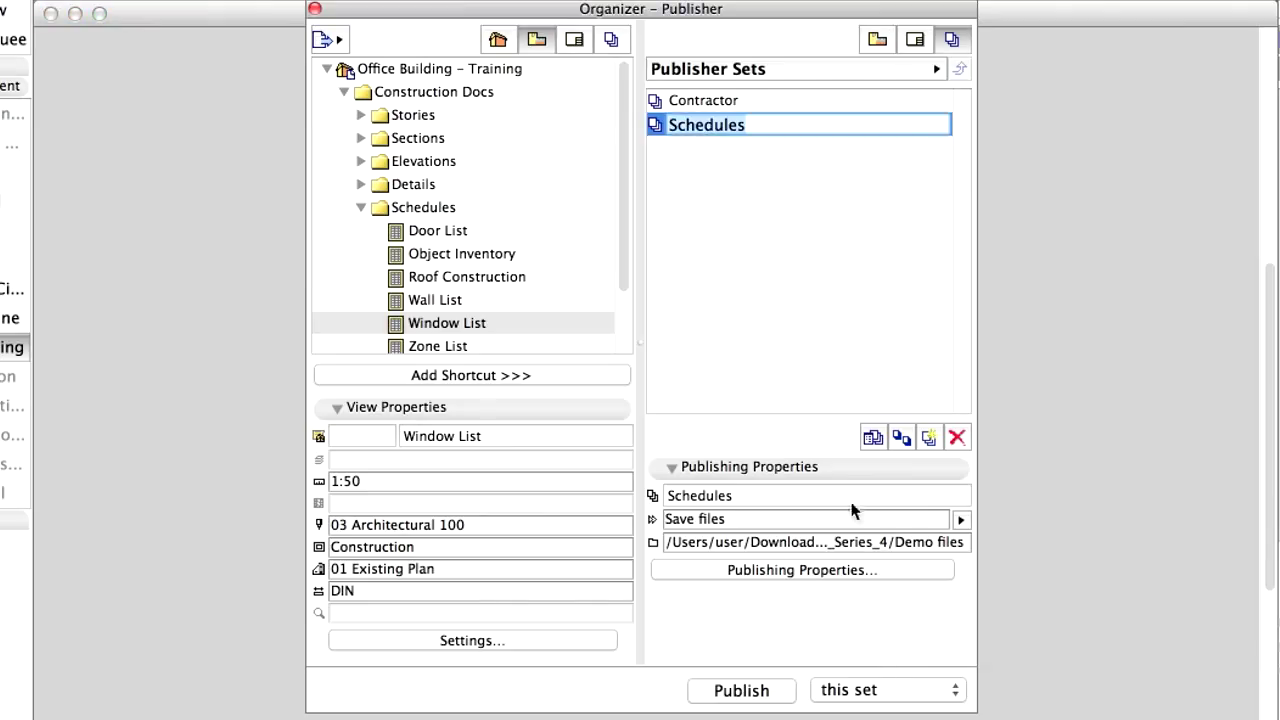
# Set PDF as the output format for the Door List and Window List inside the Schedules set.
pyautogui.click(728, 126)
pyautogui.doubleClick(726, 126)
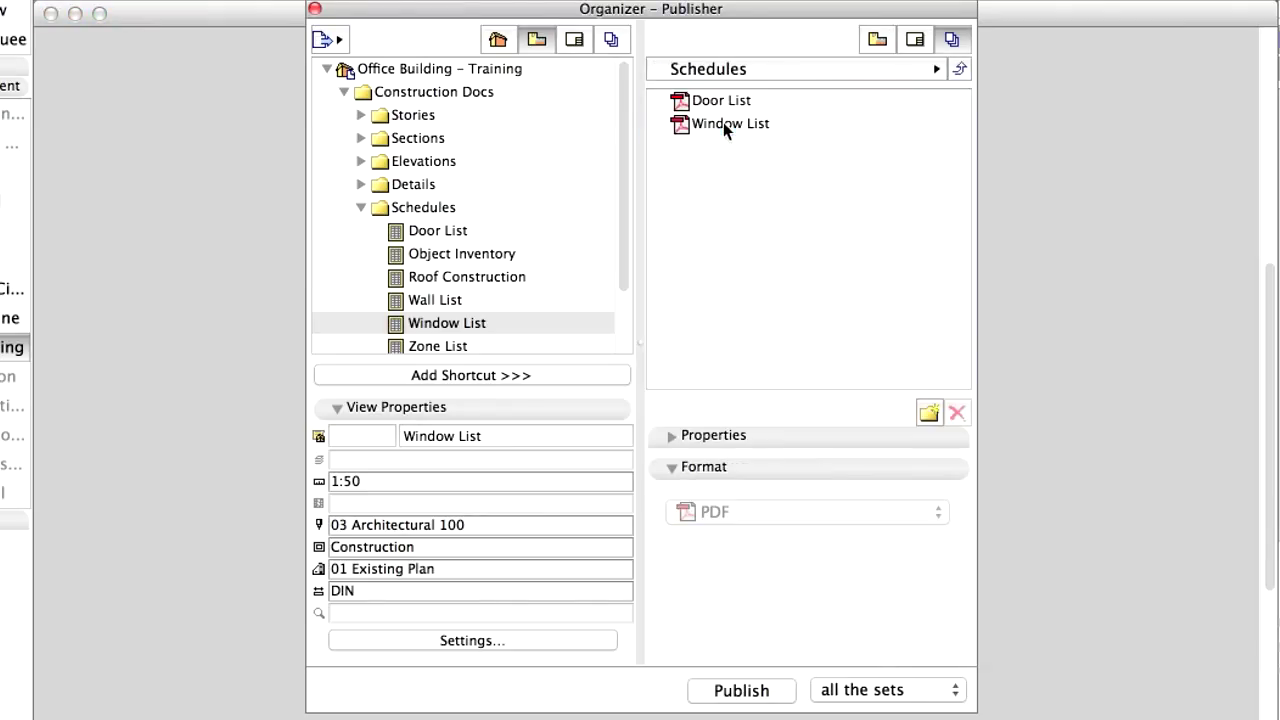
pyautogui.moveTo(737, 101); pyautogui.dragTo(746, 128)
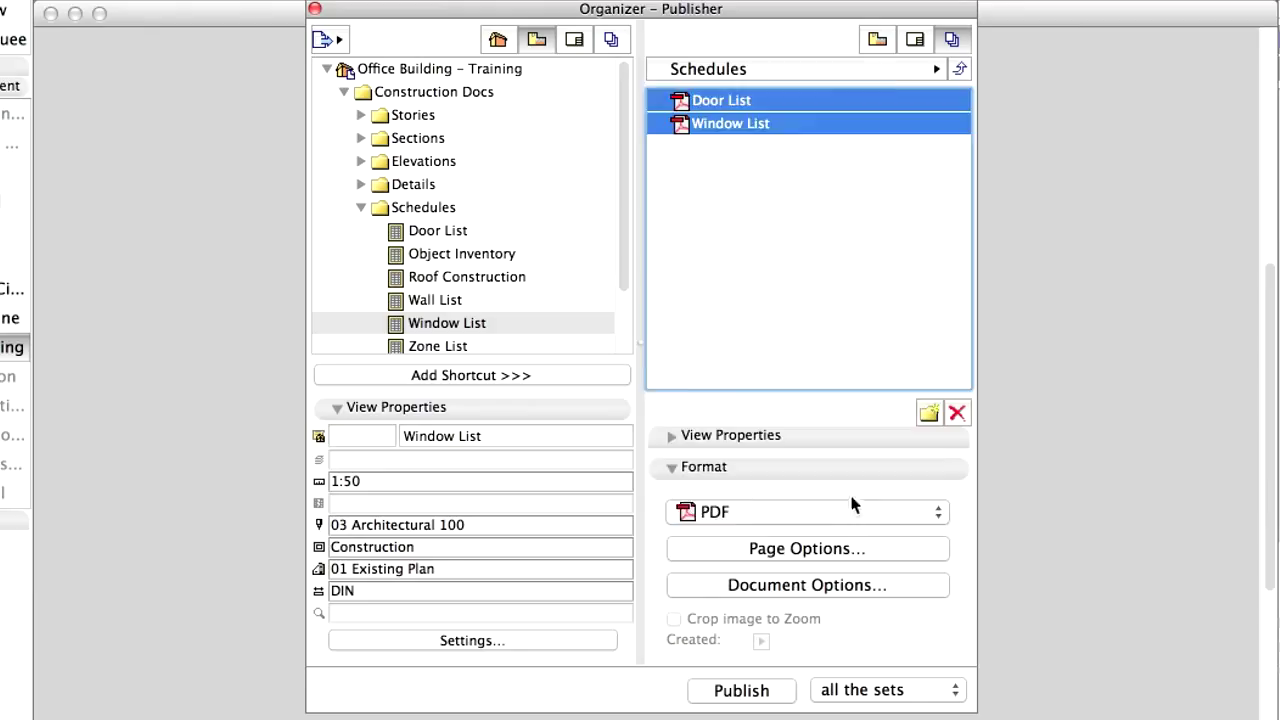
pyautogui.click(862, 515)
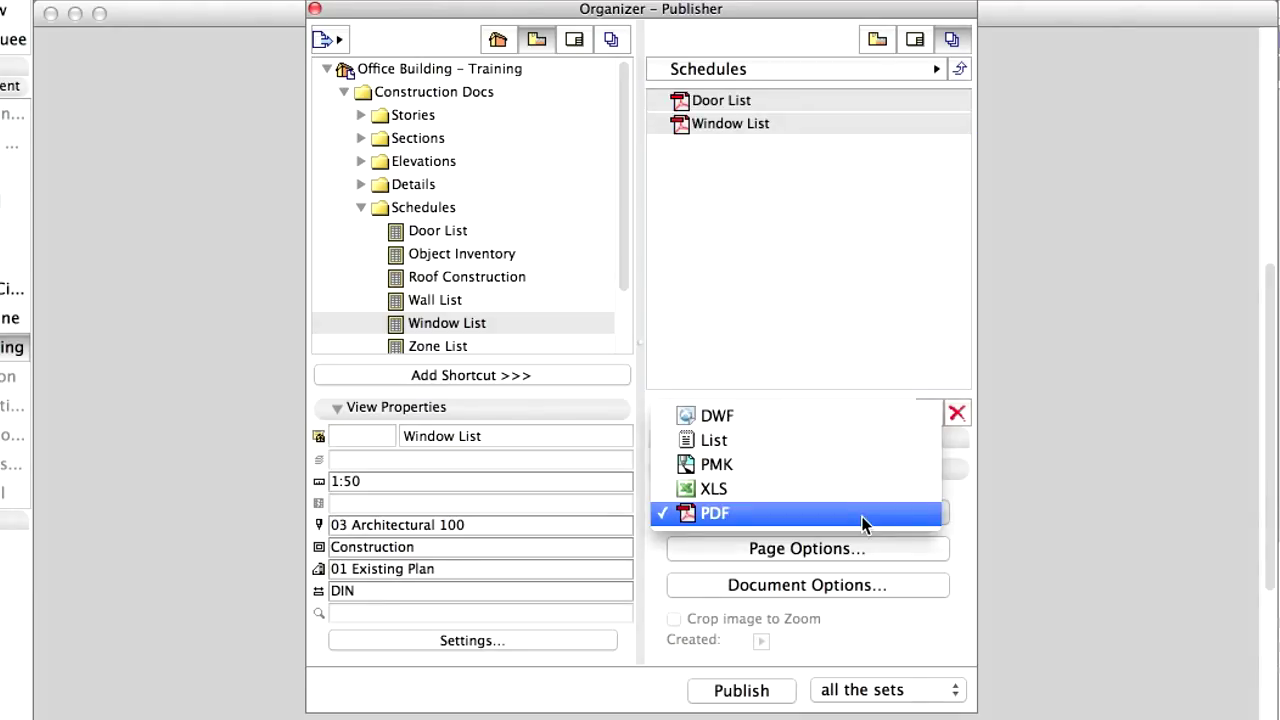
pyautogui.click(864, 518)
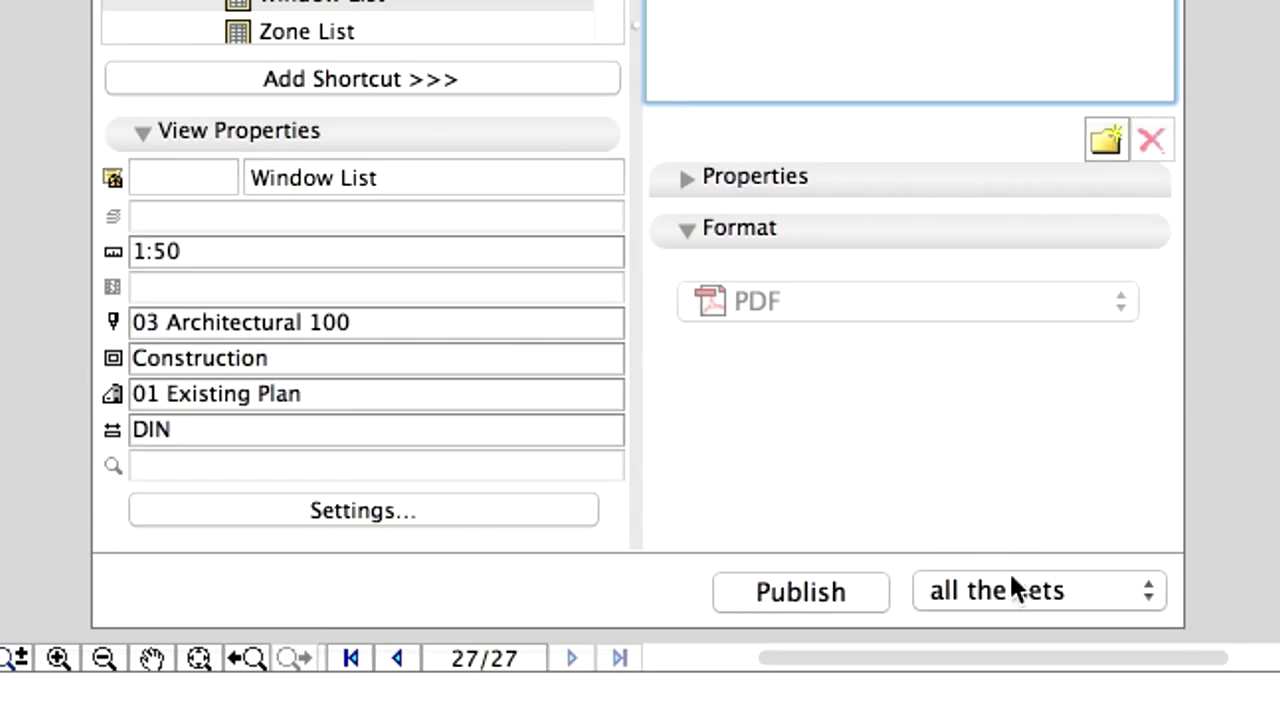
# Publish all the sets and close the publishing report.
pyautogui.click(875, 686)
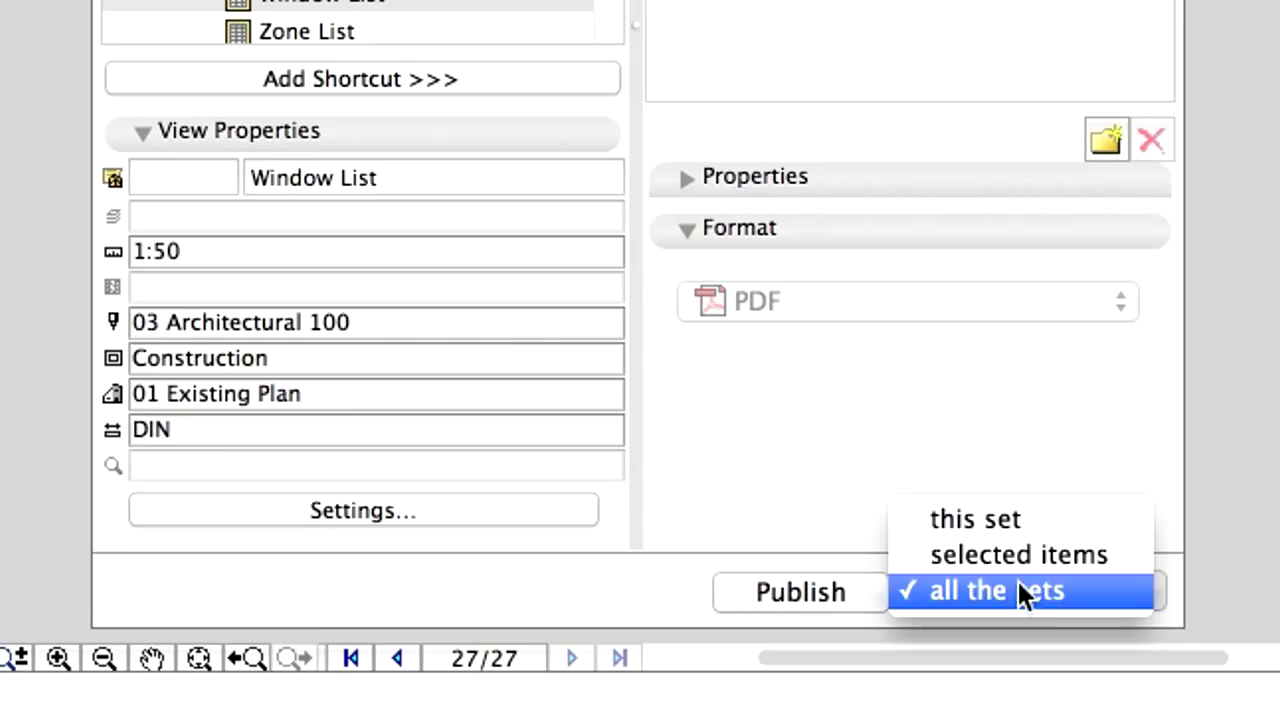
pyautogui.click(1079, 591)
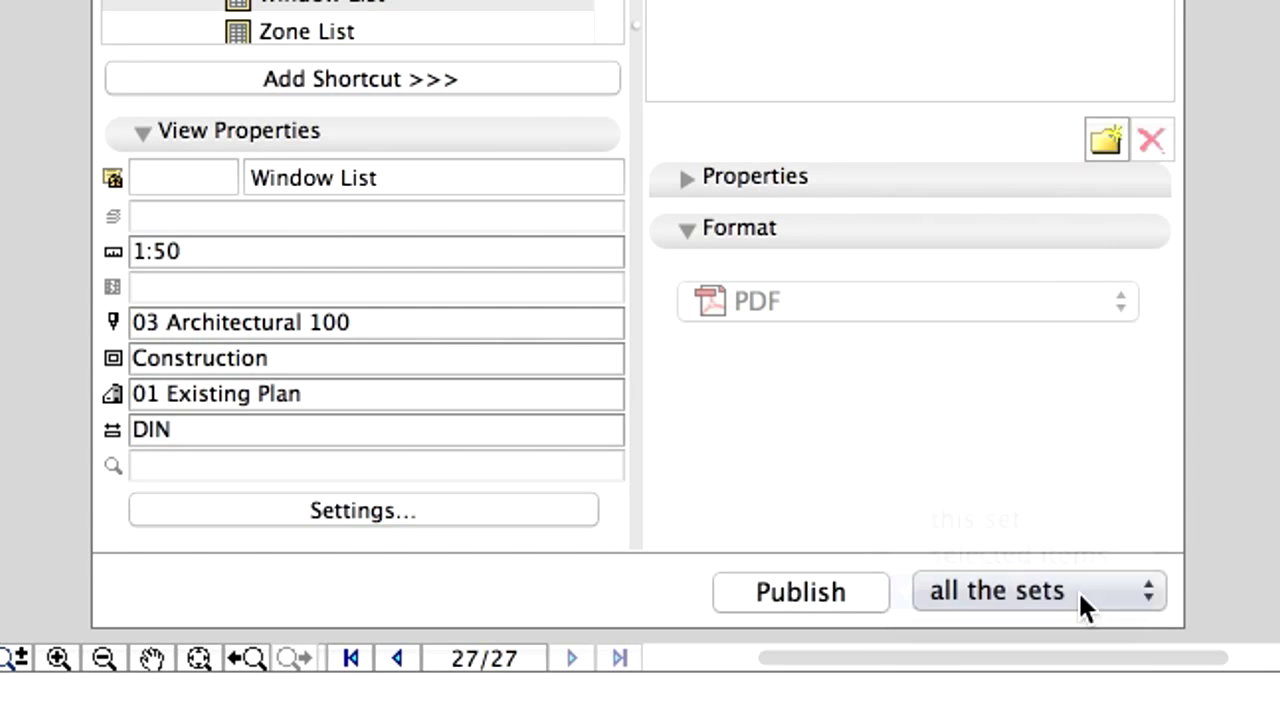
pyautogui.click(866, 596)
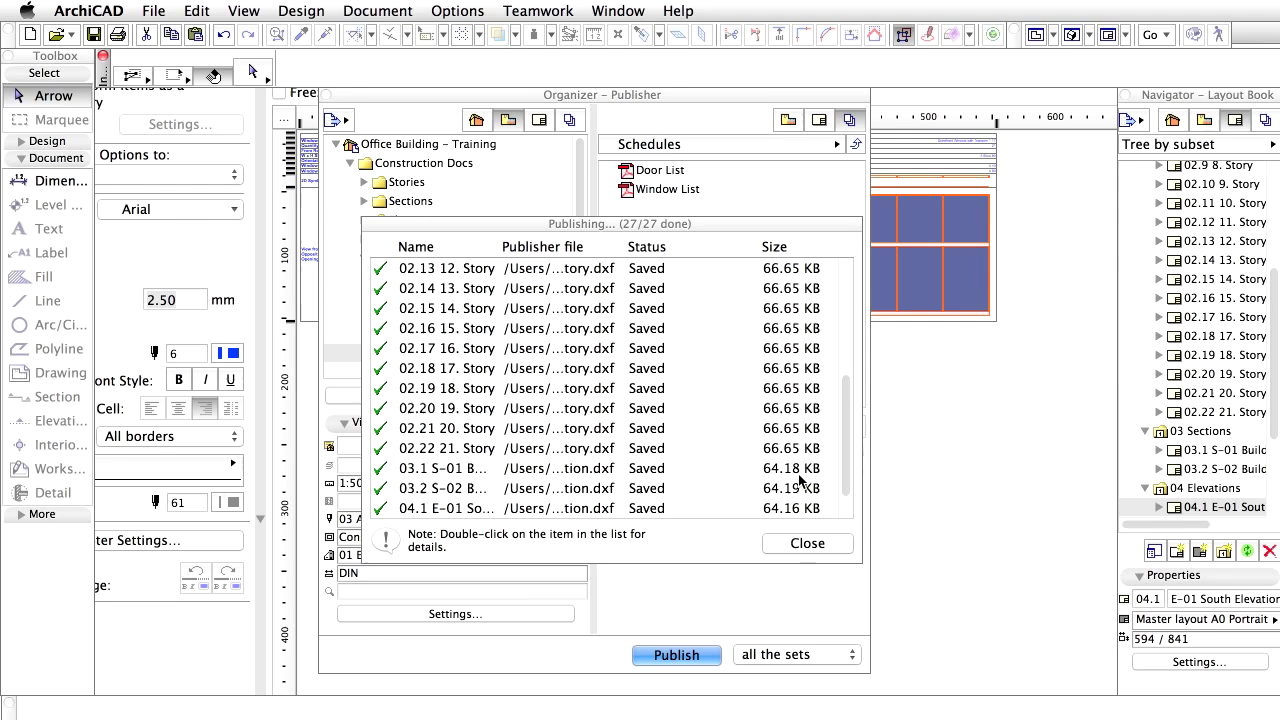
pyautogui.click(807, 543)
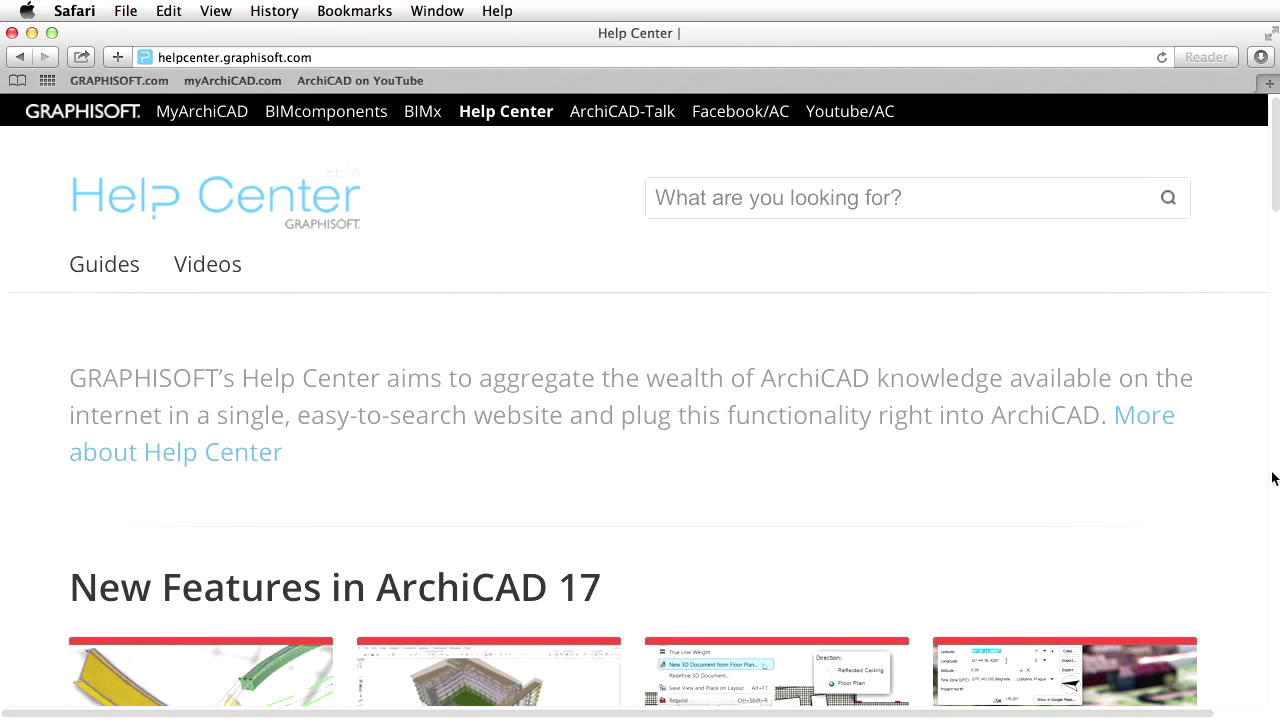
# Look through the GRAPHISOFT Help Center home page and the Where to buy page in Safari.
pyautogui.scroll(-3, 1247, 461)
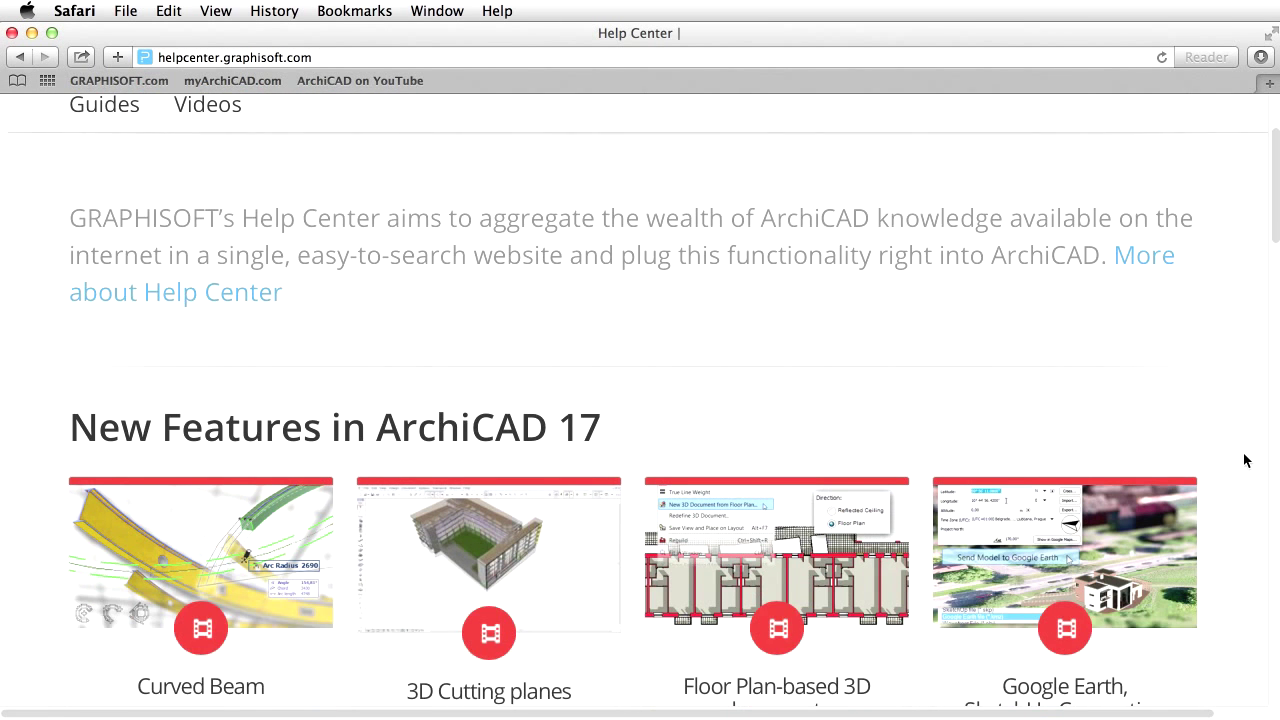
pyautogui.scroll(-4, 1247, 461)
pyautogui.scroll(-3, 1247, 461)
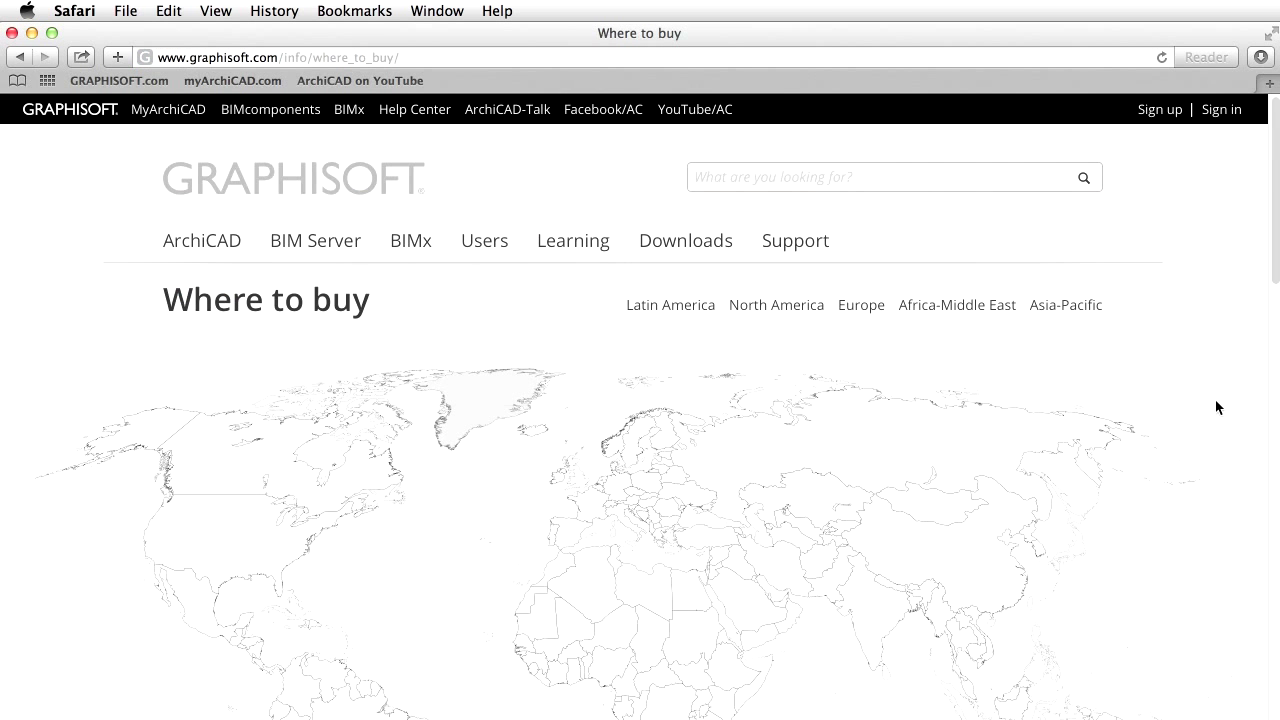
pyautogui.scroll(-3, 1216, 403)
pyautogui.scroll(-3, 1217, 406)
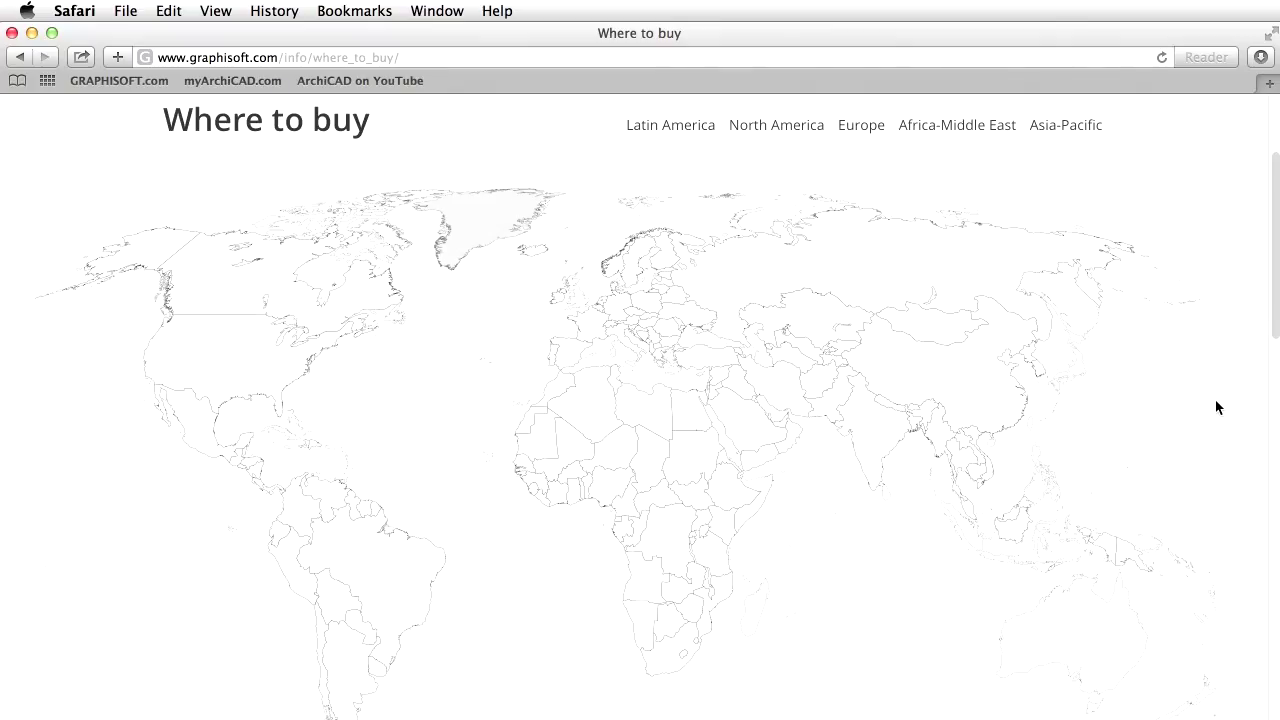
pyautogui.scroll(-1, 1217, 407)
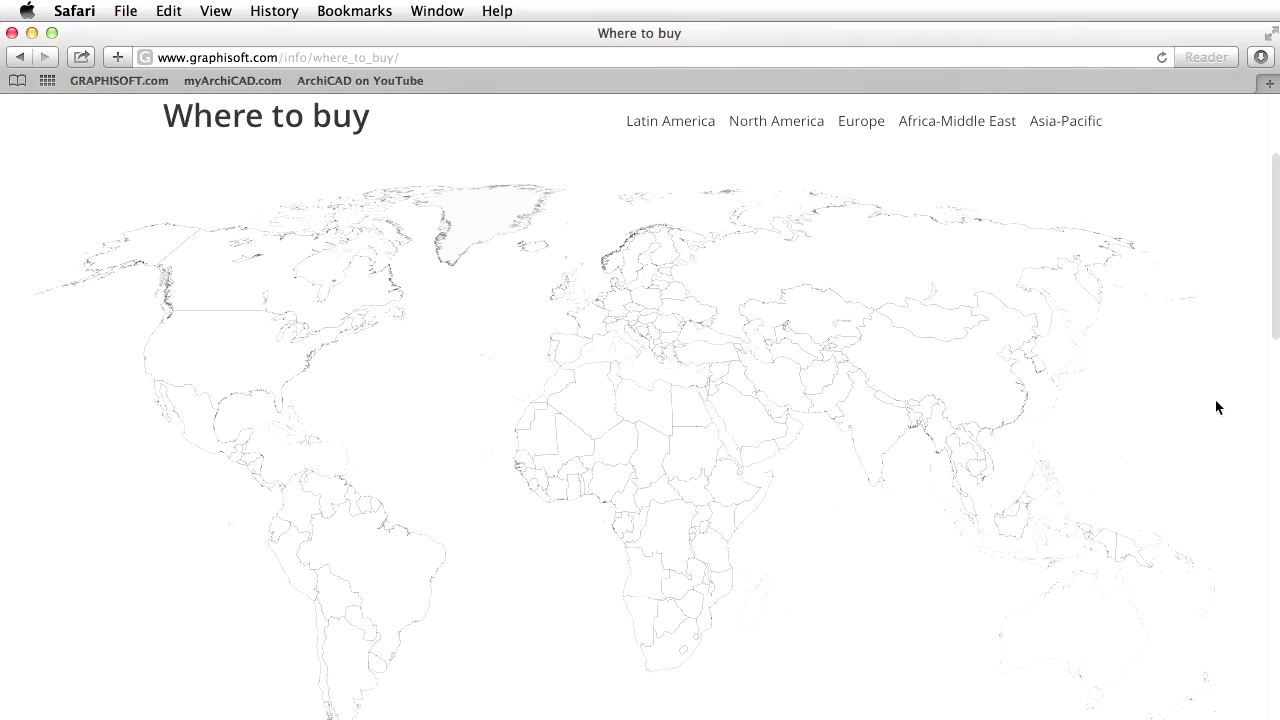